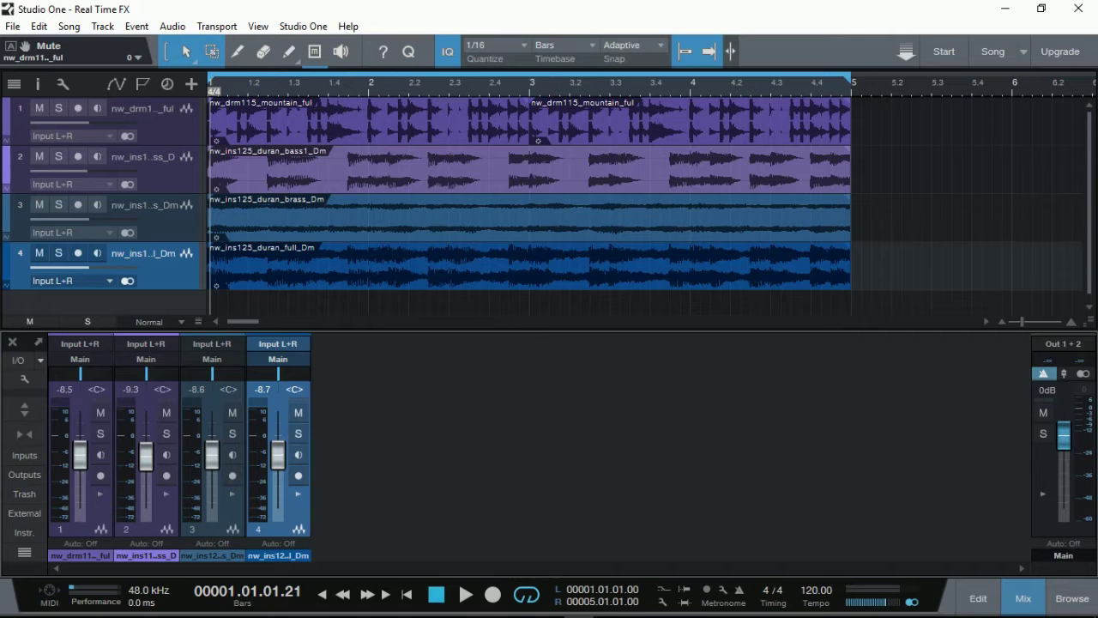
- Play the four-track loop song, stop it, and return the playhead to zero
click(466, 595)
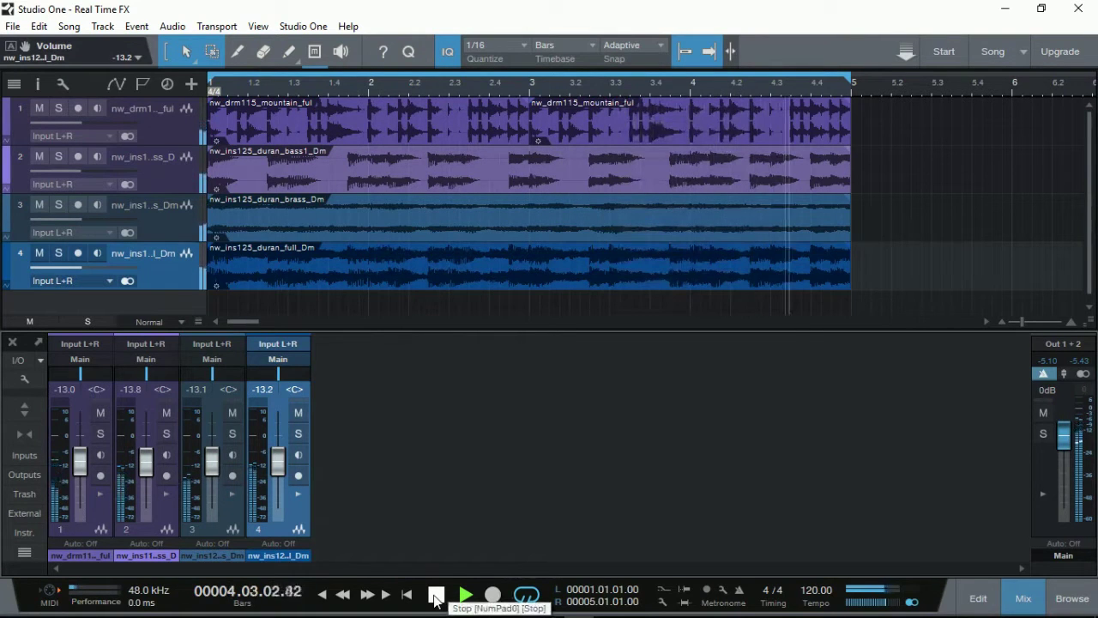
click(435, 596)
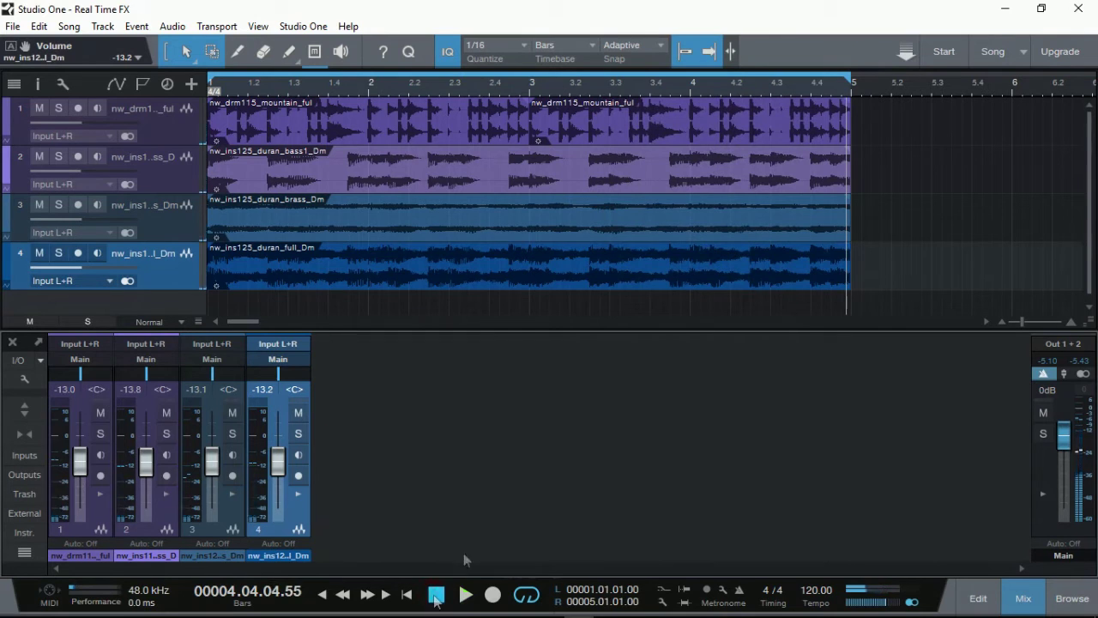
click(408, 592)
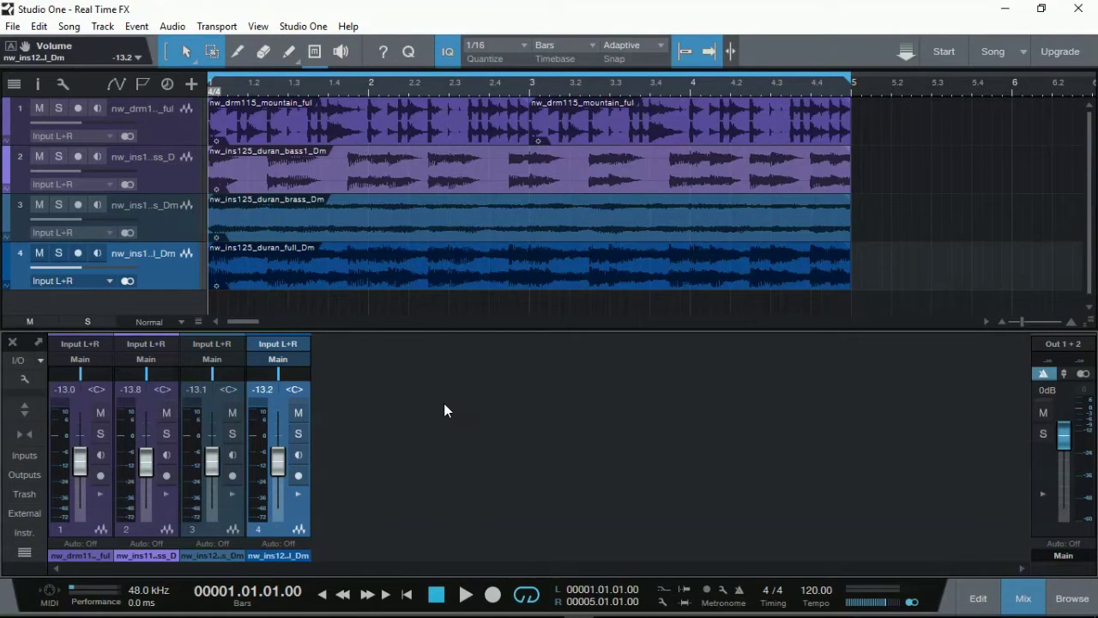
- Create a mono audio track named VOX with Input L and Main output
scroll(529, 193, down, 1)
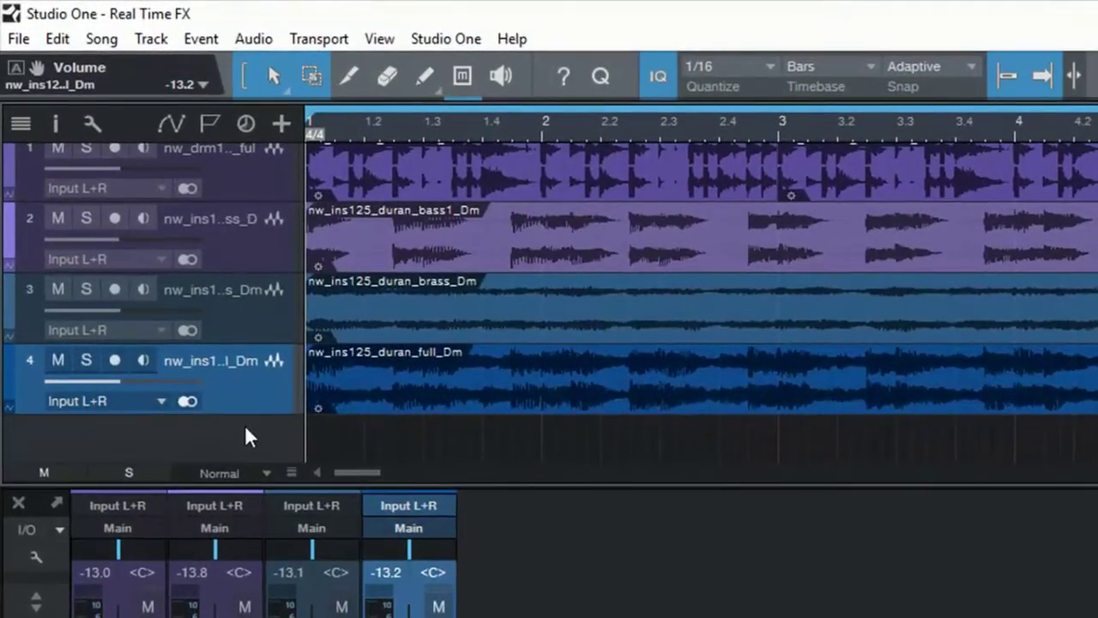
click(283, 123)
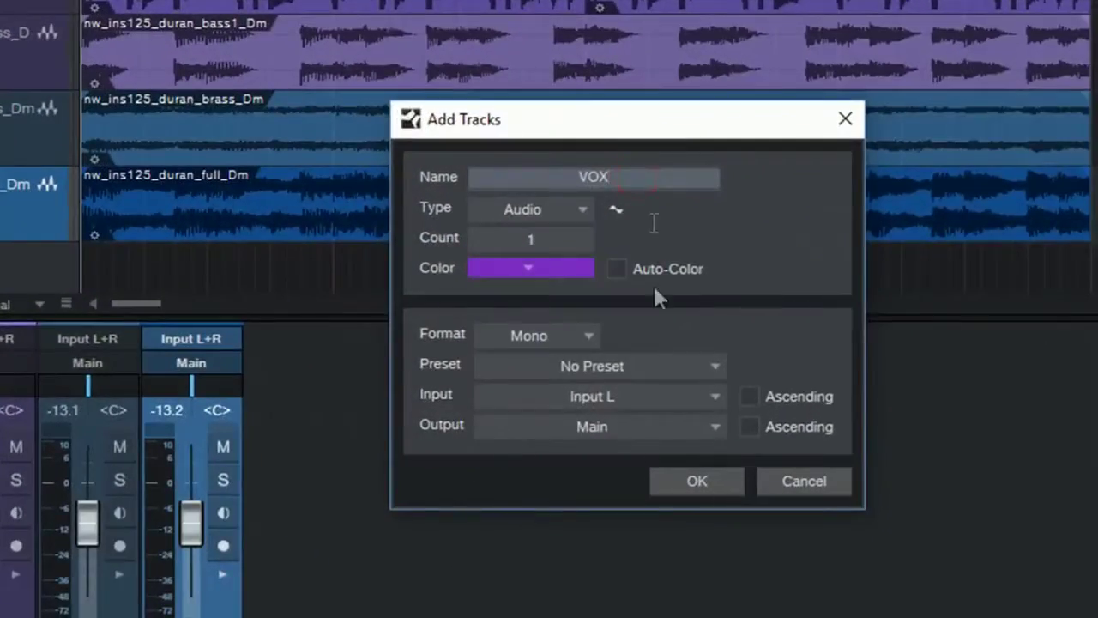
click(630, 396)
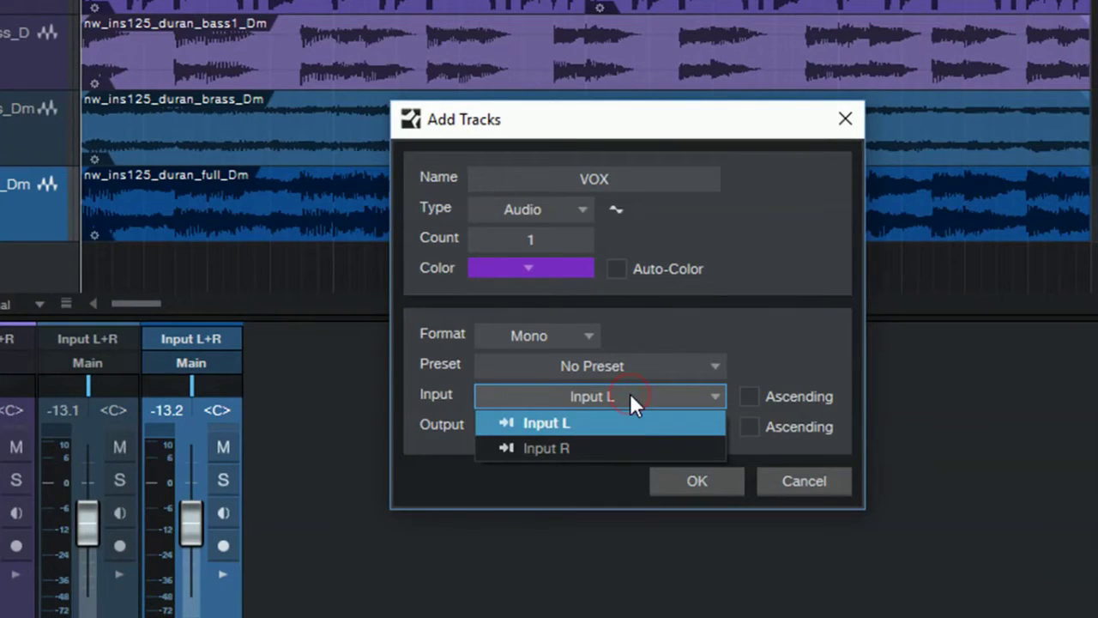
click(629, 396)
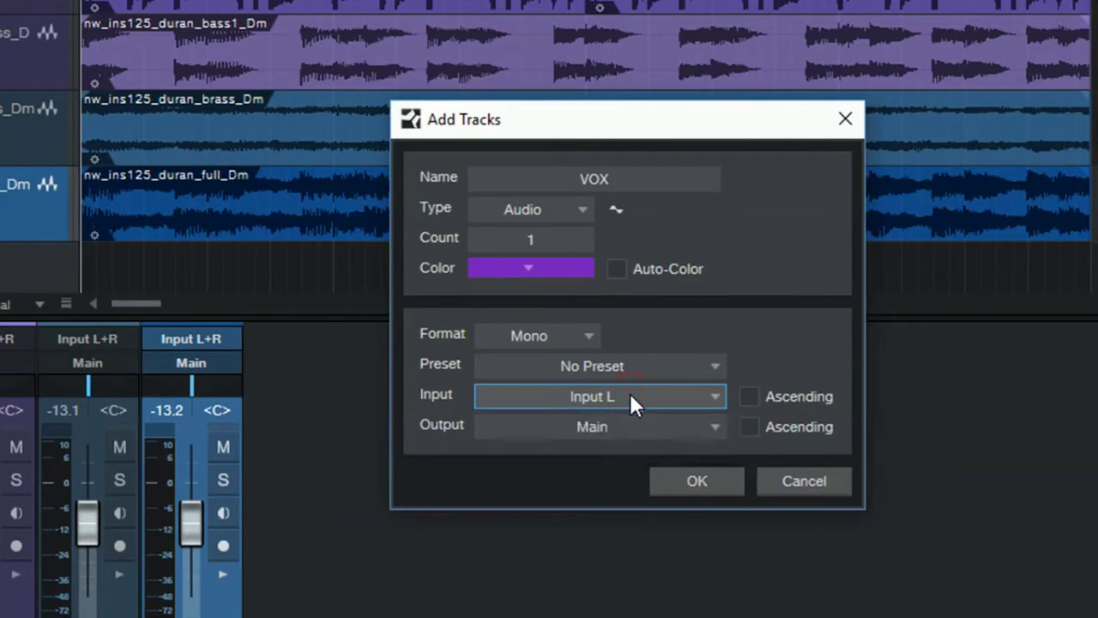
click(695, 480)
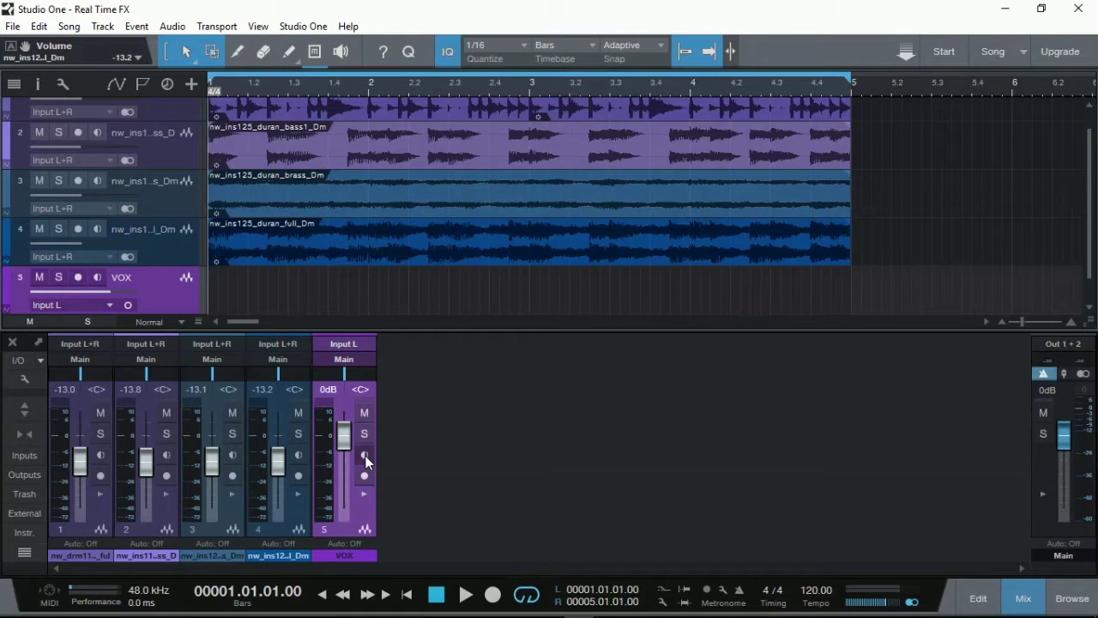
click(366, 455)
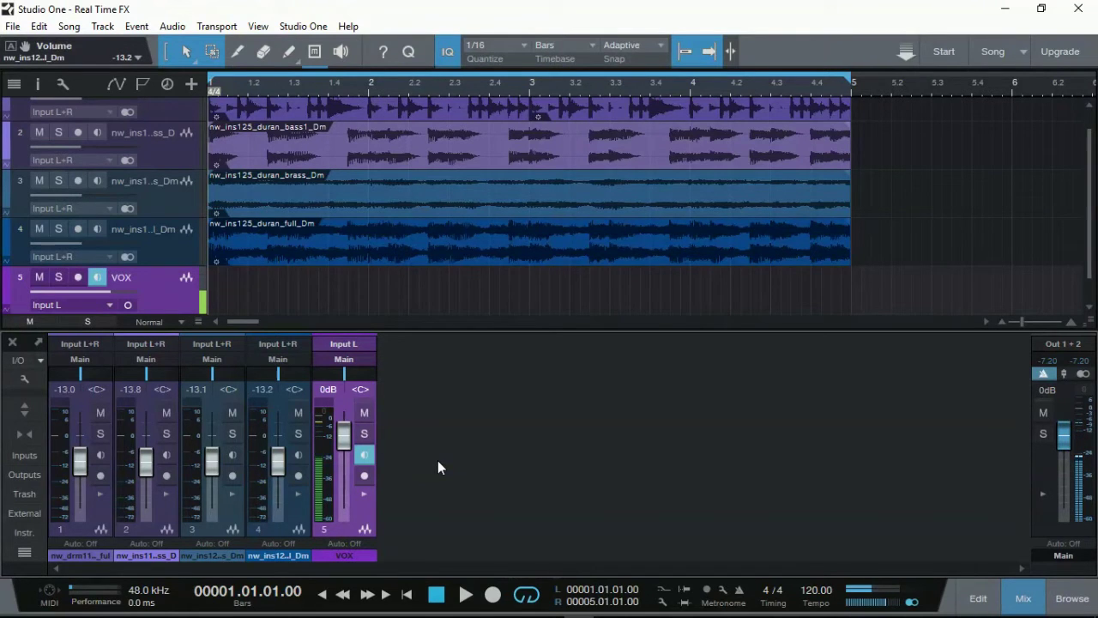
click(365, 455)
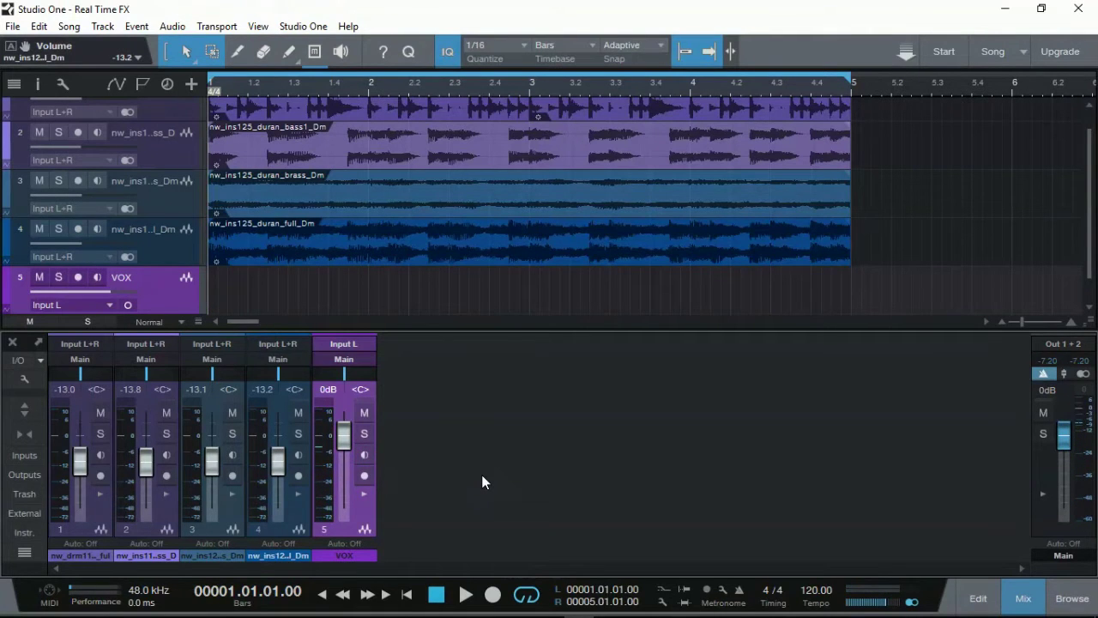
scroll(174, 283, down, 1)
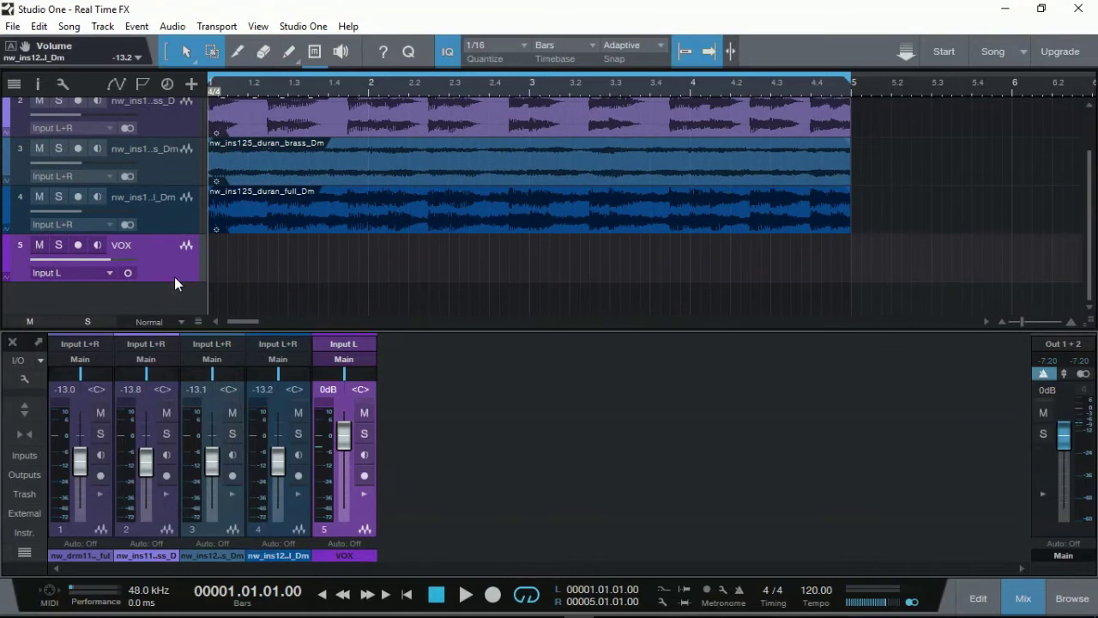
click(172, 293)
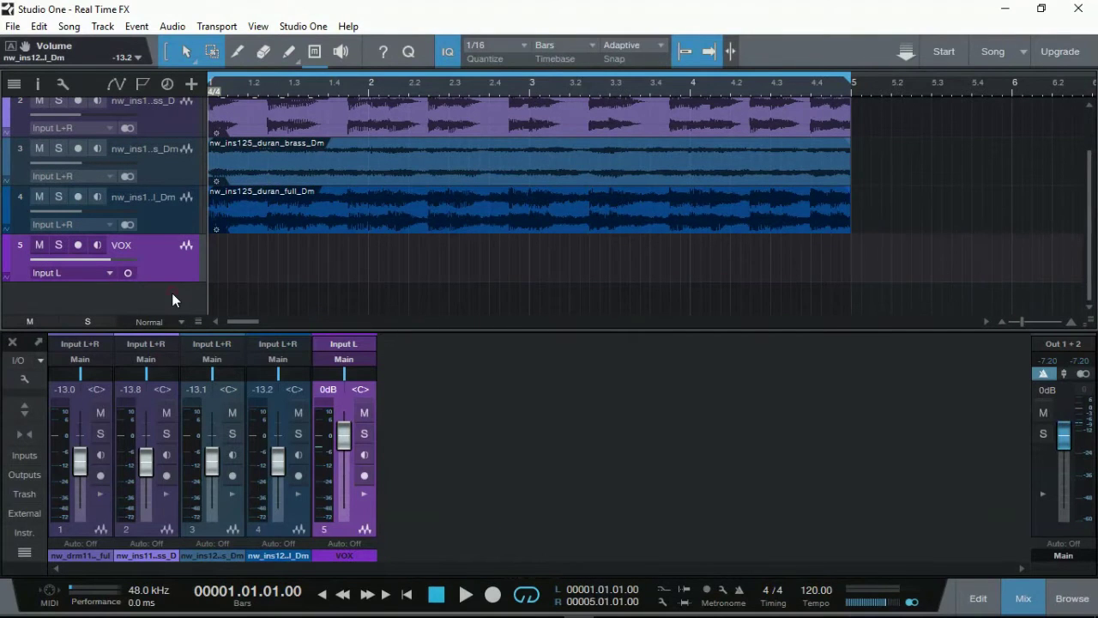
- Add a mono audio track named VOX FX on Input L, outputting to Main
click(193, 82)
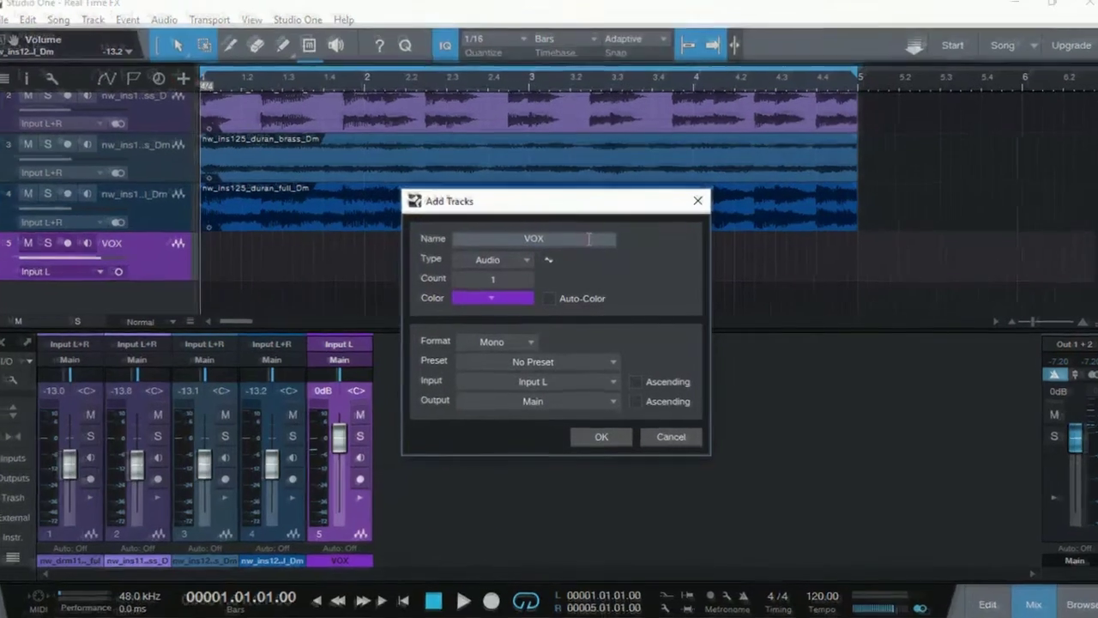
text(FX)
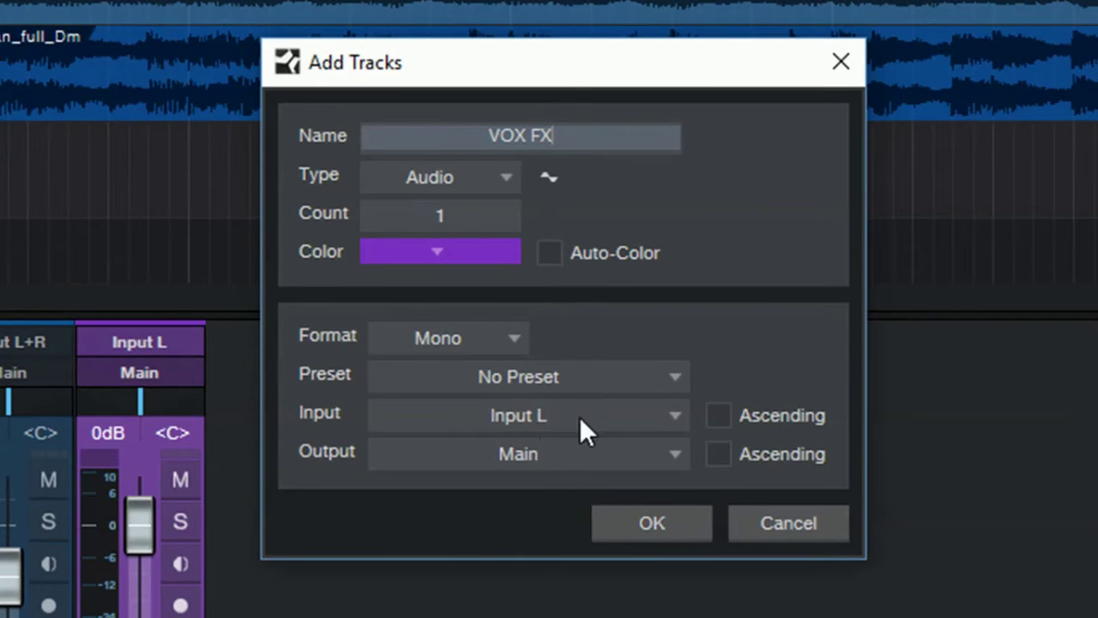
click(642, 519)
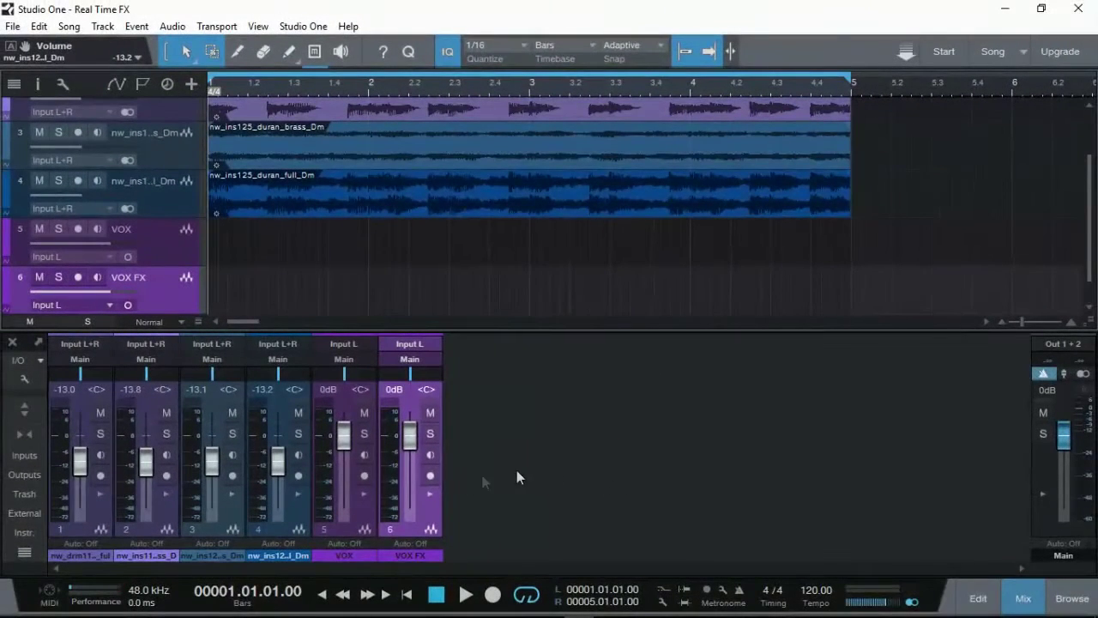
- Record-arm VOX on channel 5 and leave VOX FX input monitoring switched off
click(365, 477)
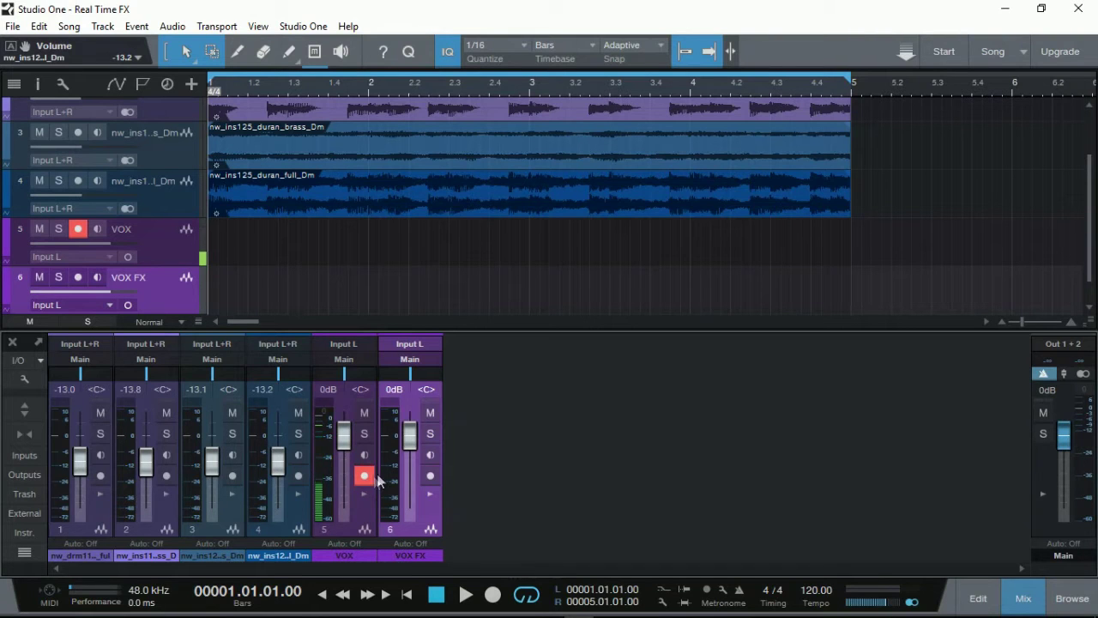
click(431, 454)
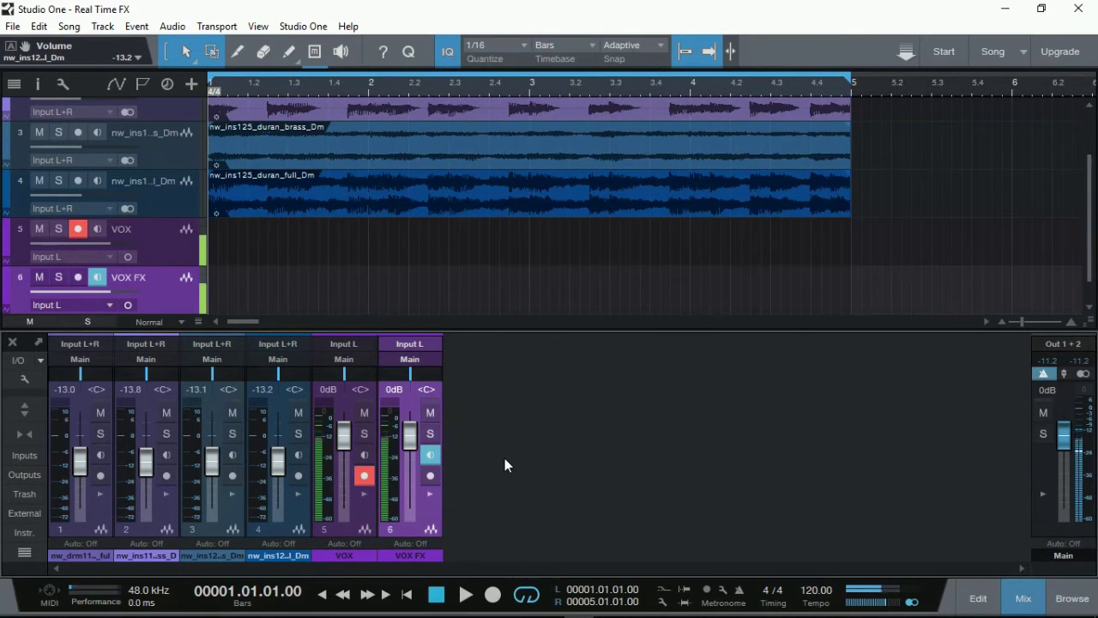
scroll(265, 269, down, 1)
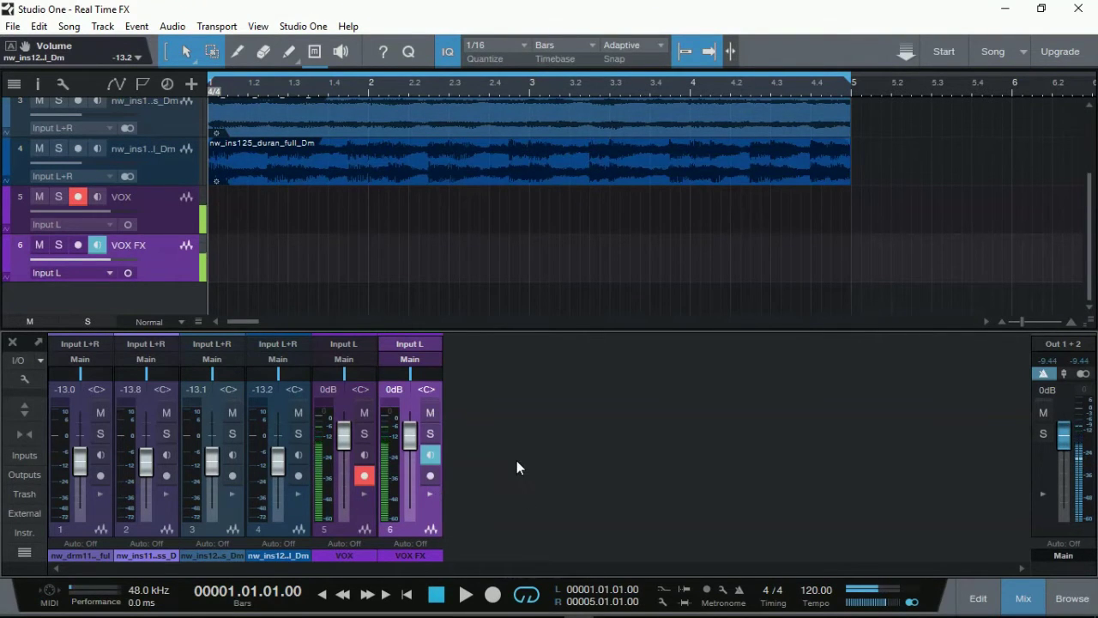
click(430, 455)
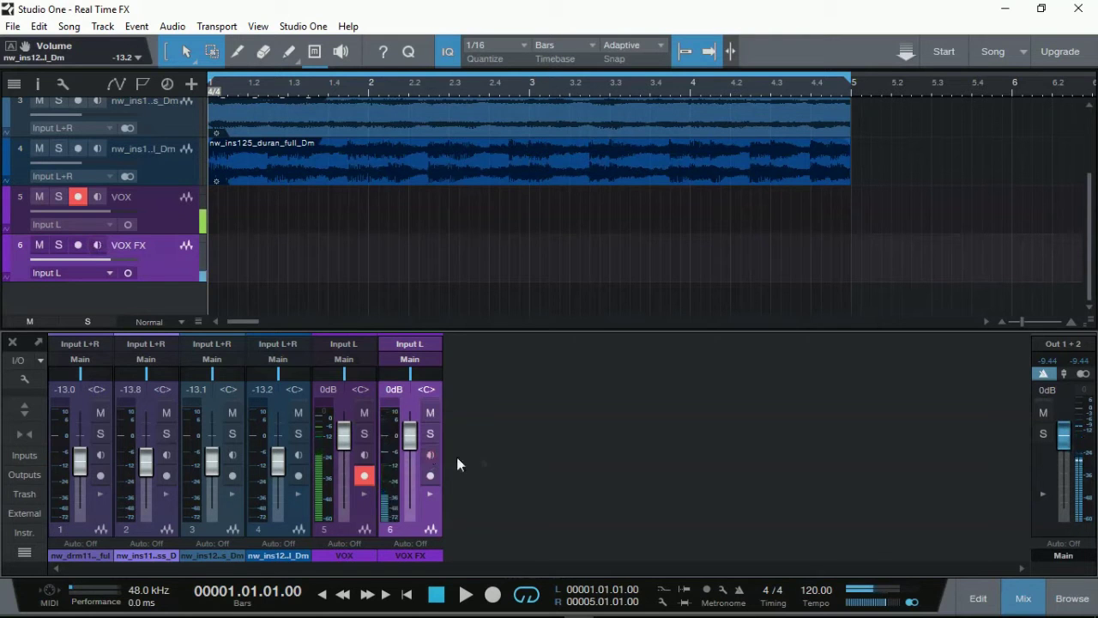
right_click(497, 439)
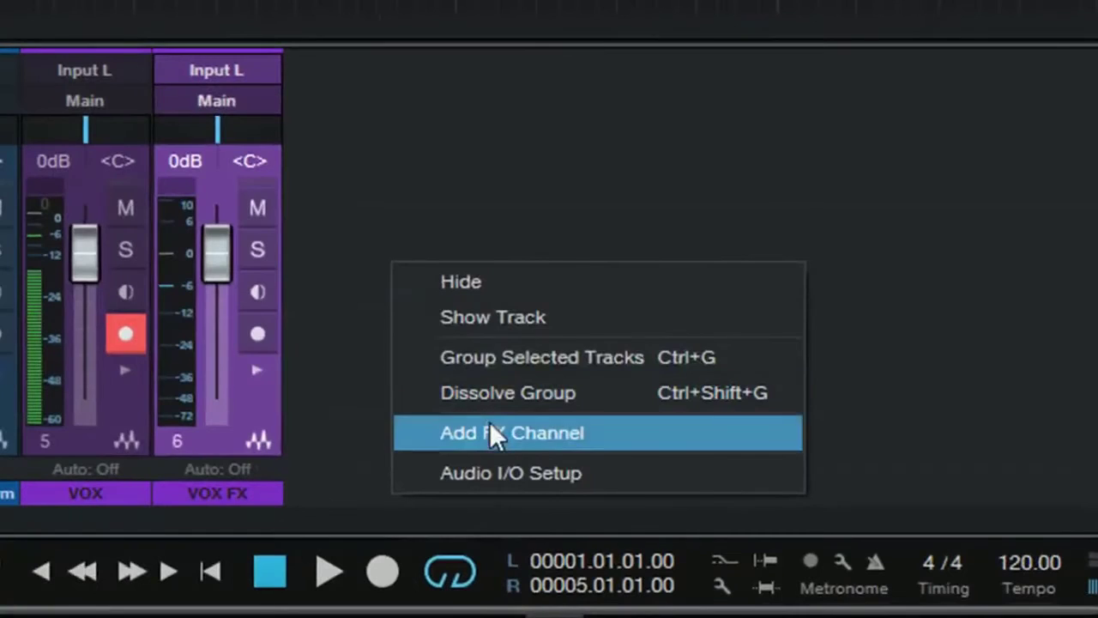
- Add an FX 1 channel with a PreSonus Mixverb insert using the Large Hall preset
click(494, 434)
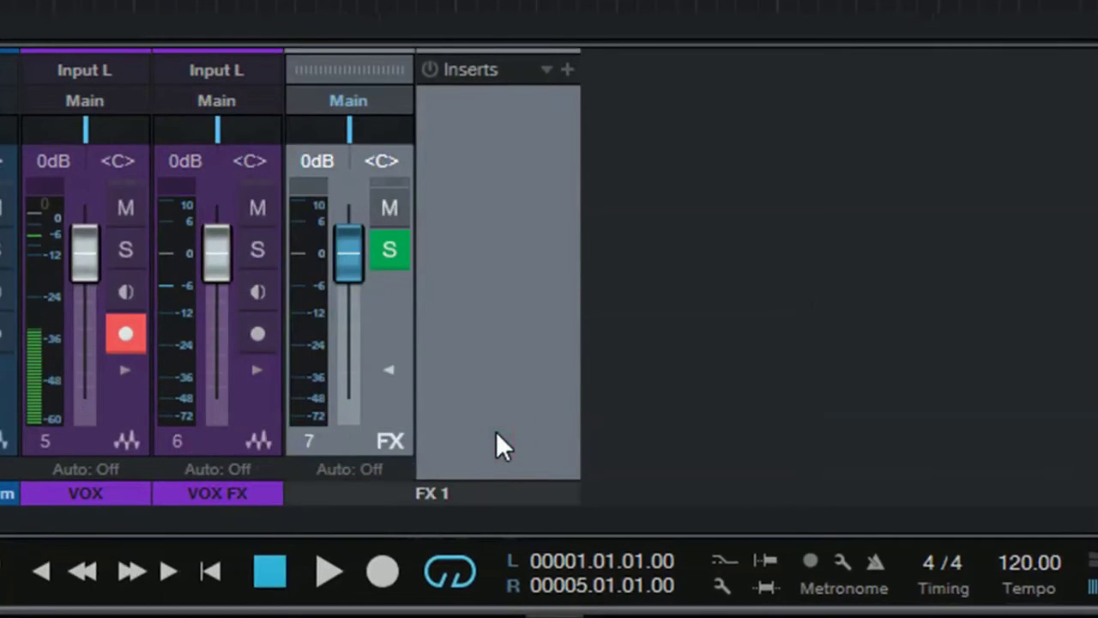
click(566, 69)
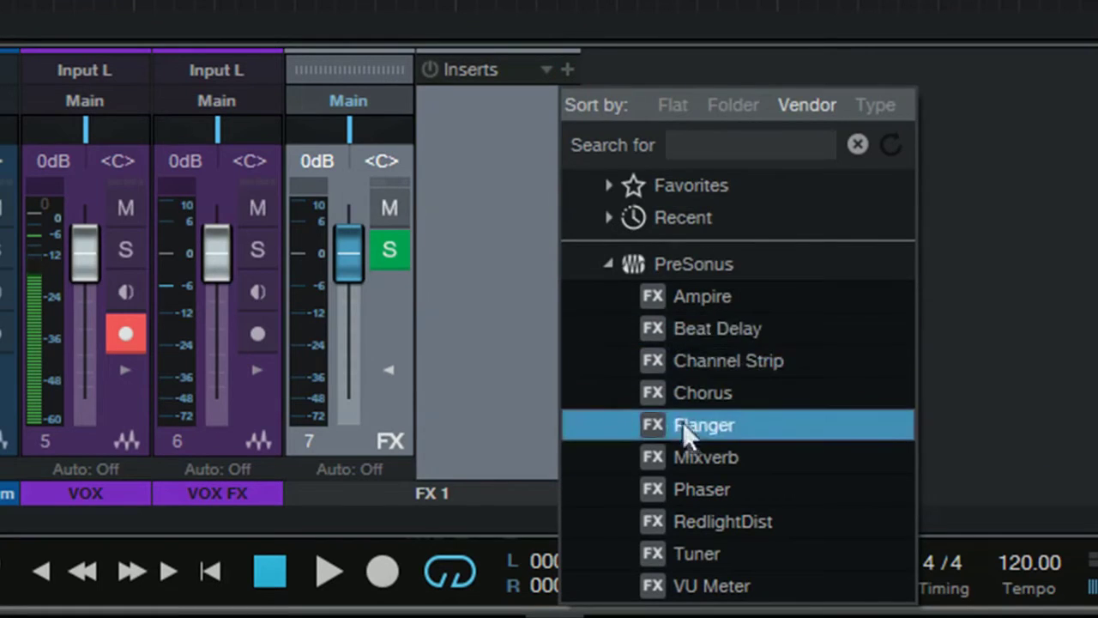
click(695, 449)
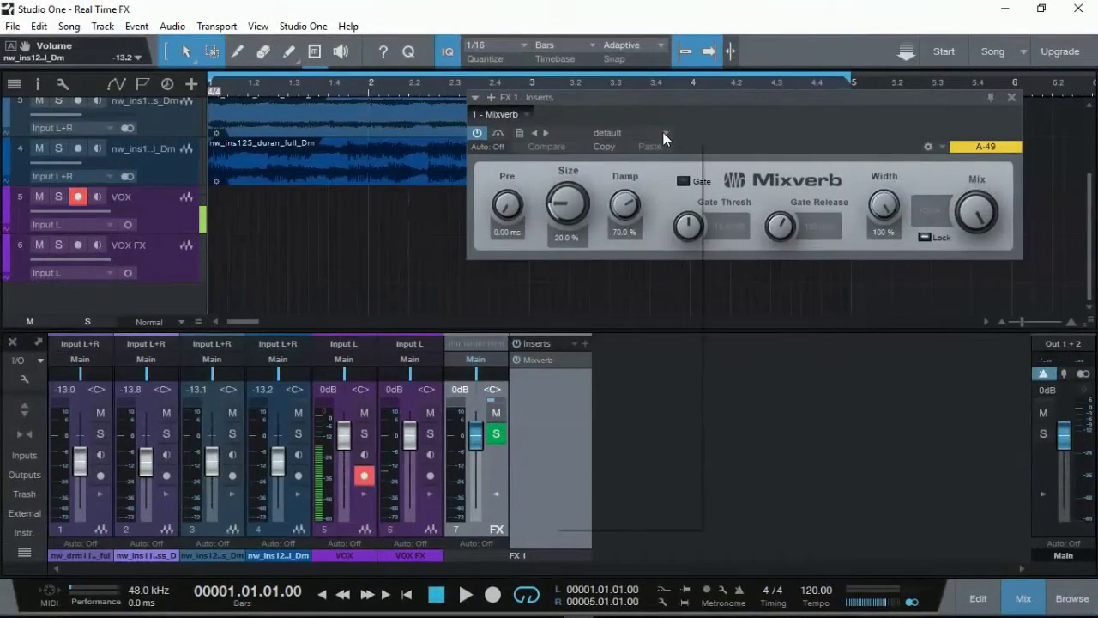
click(665, 133)
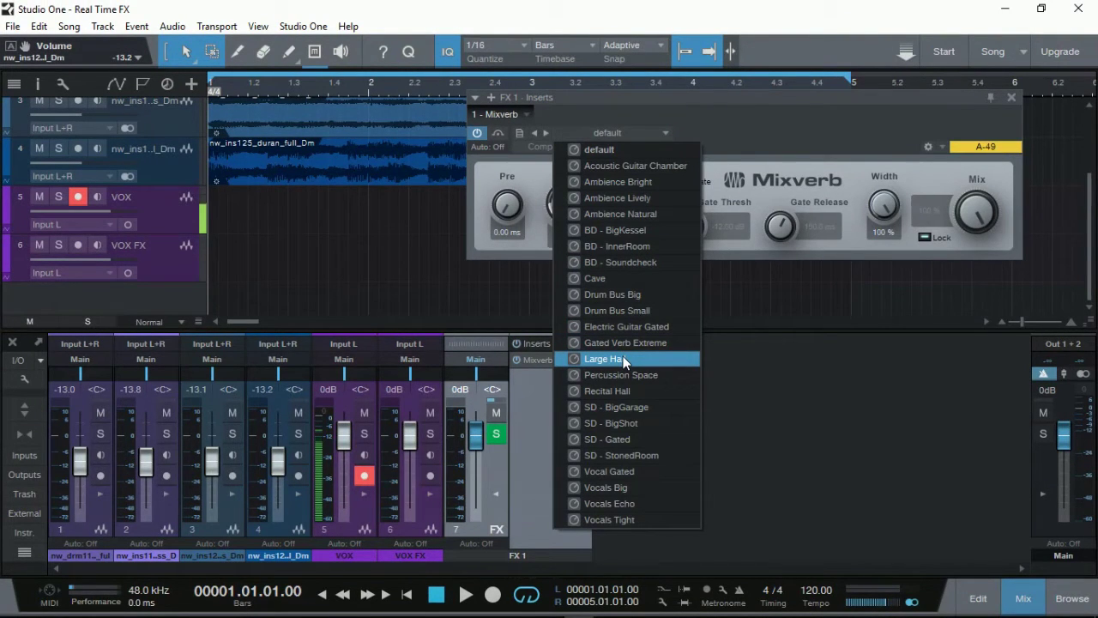
click(623, 358)
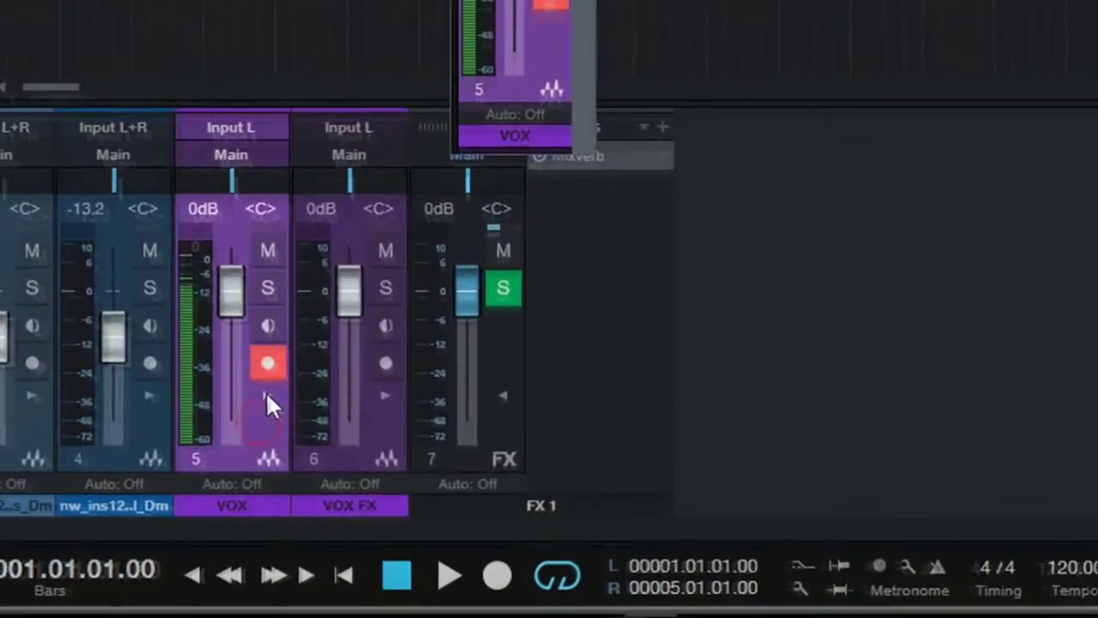
click(265, 396)
click(265, 397)
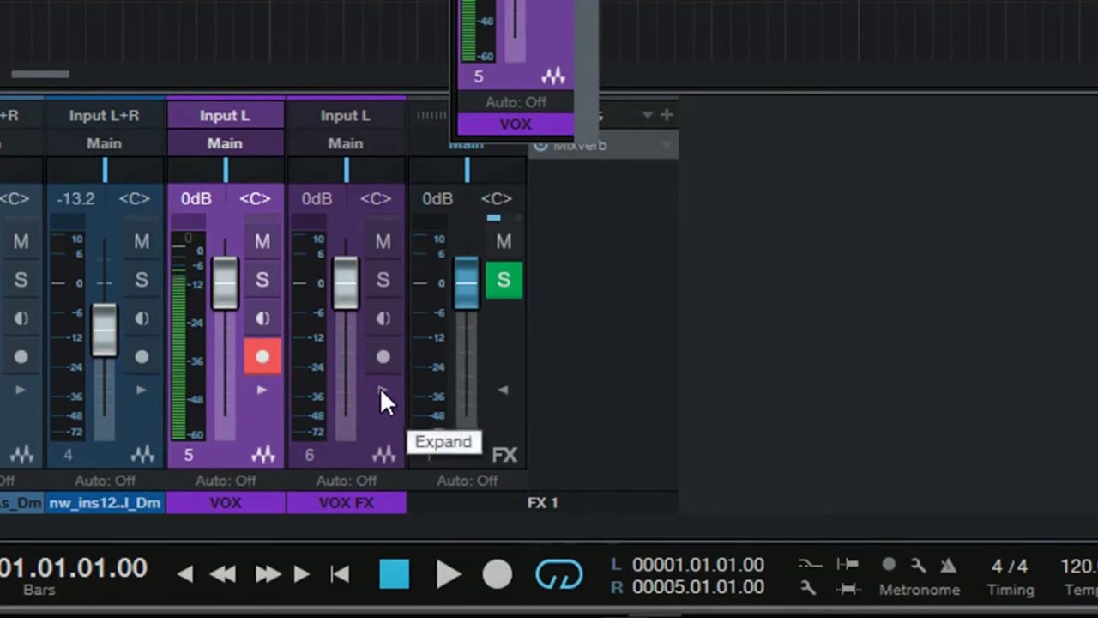
- Send VOX FX to FX 1, turn on VOX FX monitoring, and pull FX 1 fully down
click(382, 389)
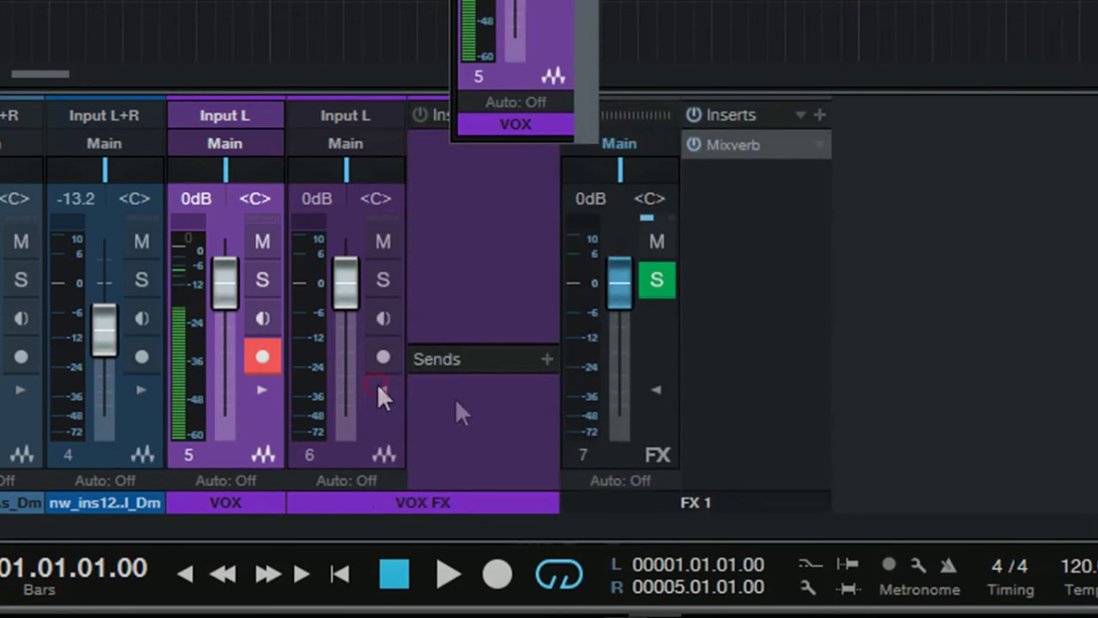
click(544, 361)
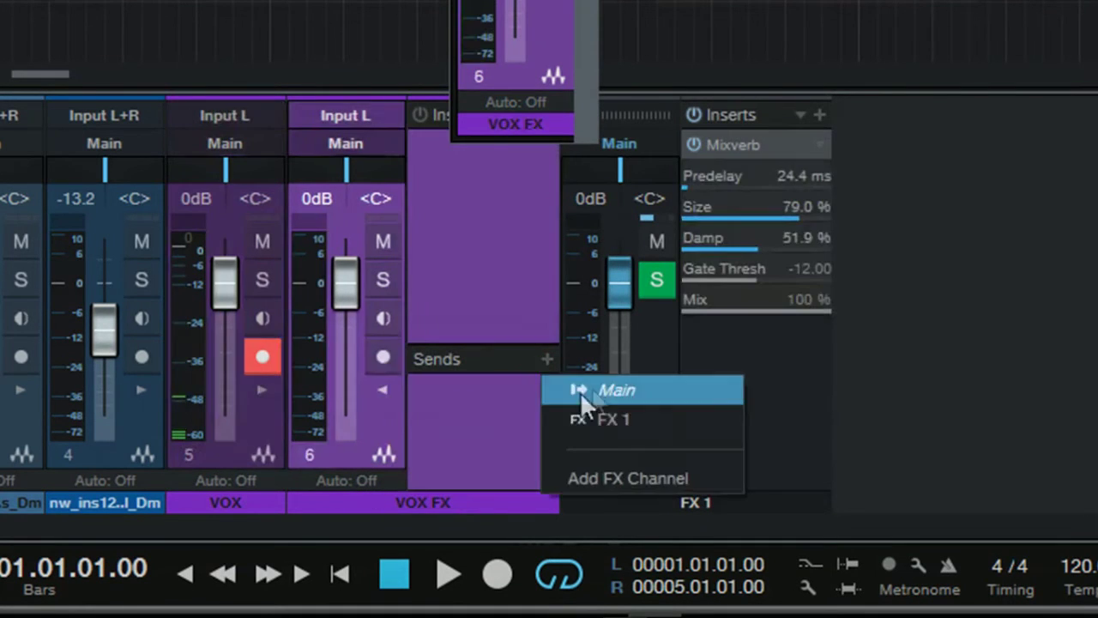
click(624, 421)
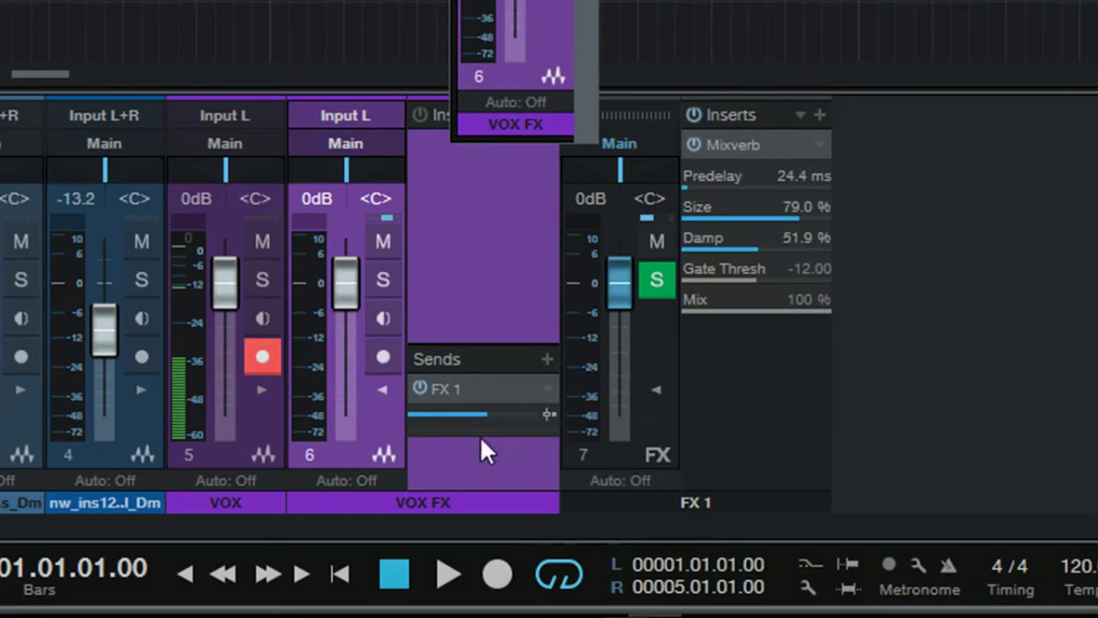
click(374, 318)
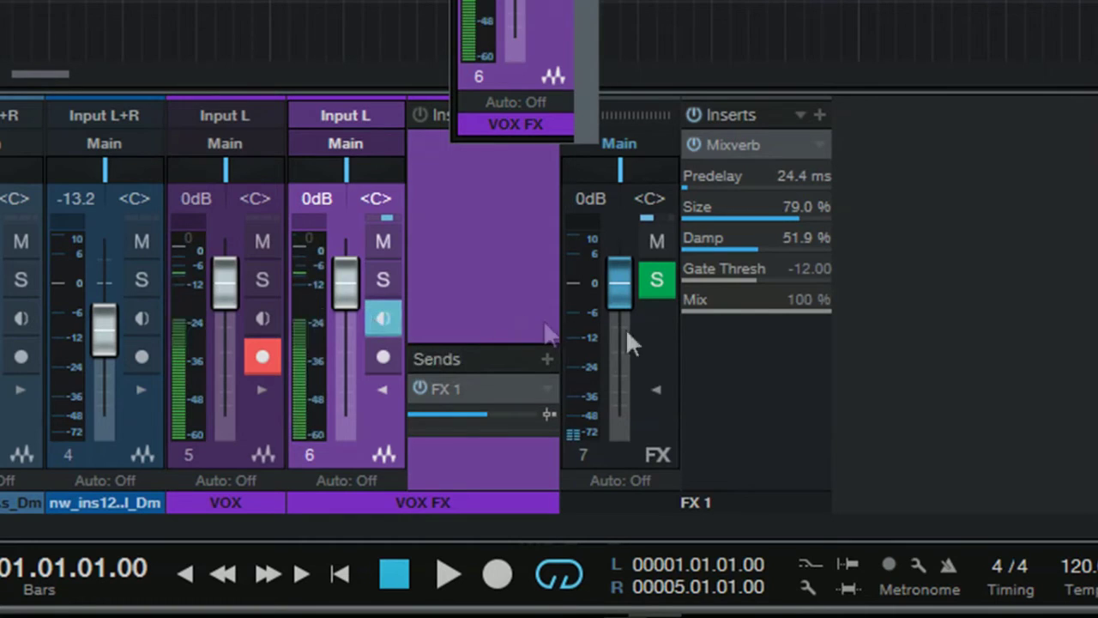
click(749, 145)
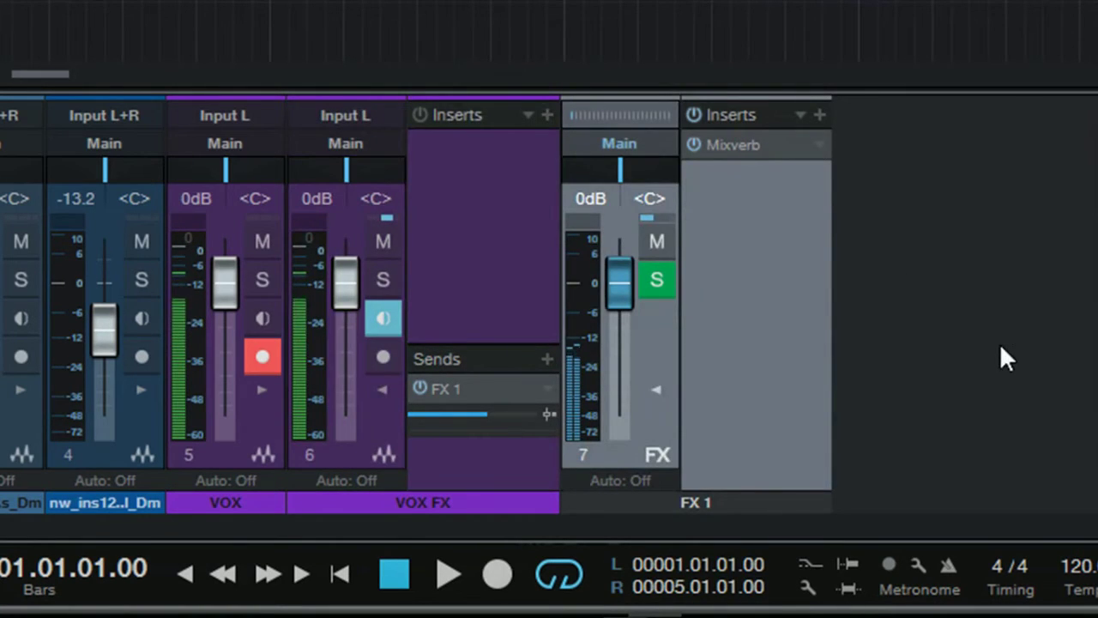
drag(621, 300, 627, 430)
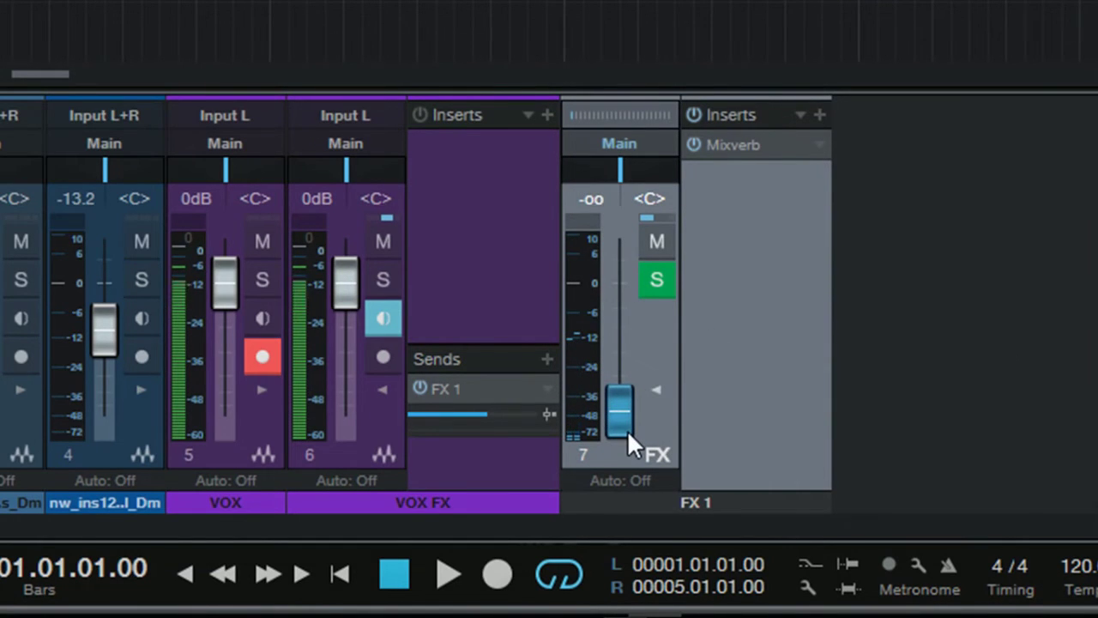
- Drop VOX FX to -oo, make its FX 1 send pre-fader, and set FX 1 to -26.3 dB
alt+click(628, 430)
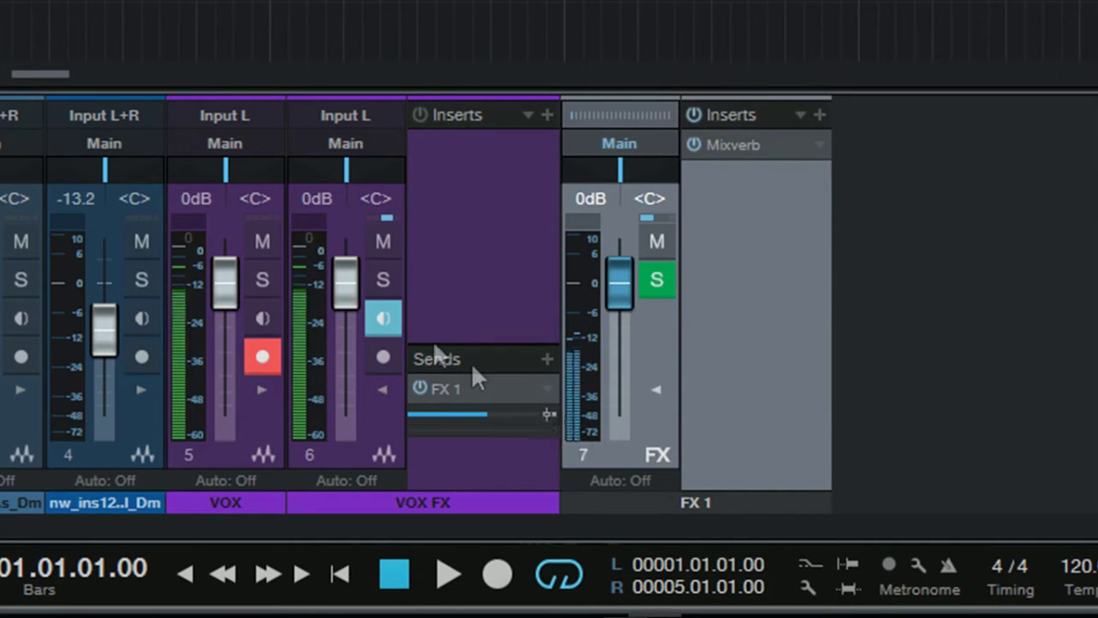
drag(343, 290, 340, 439)
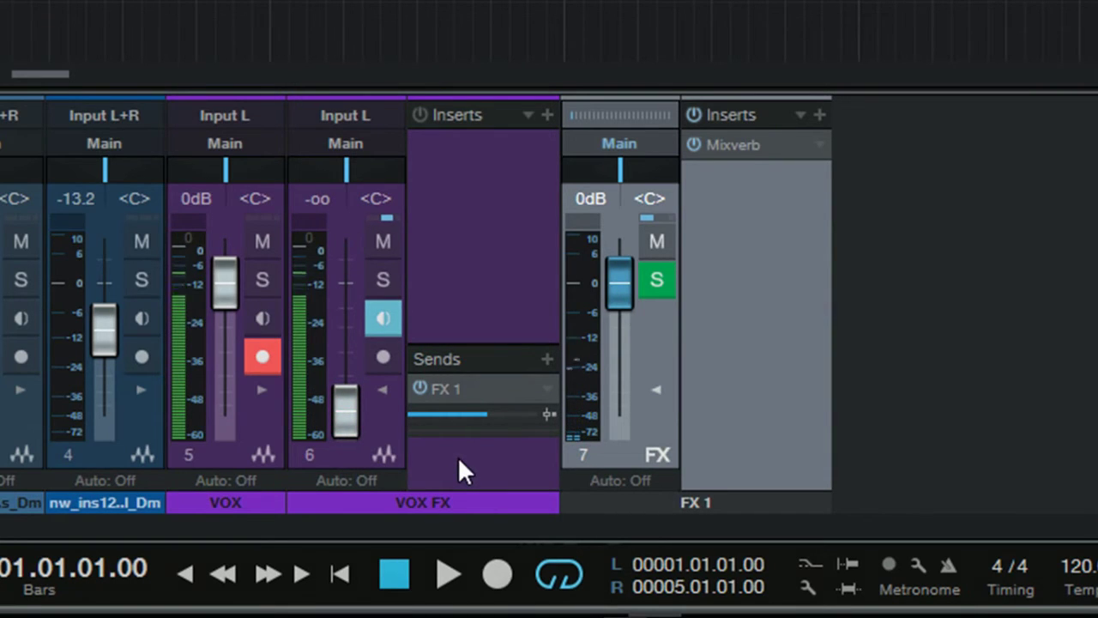
click(547, 412)
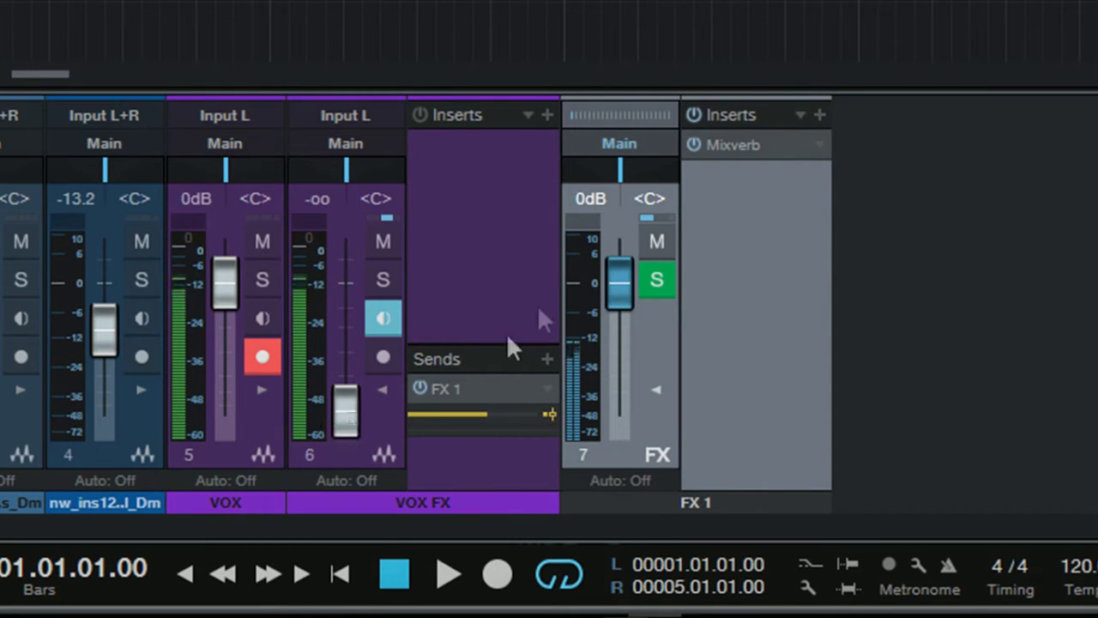
drag(608, 270, 613, 346)
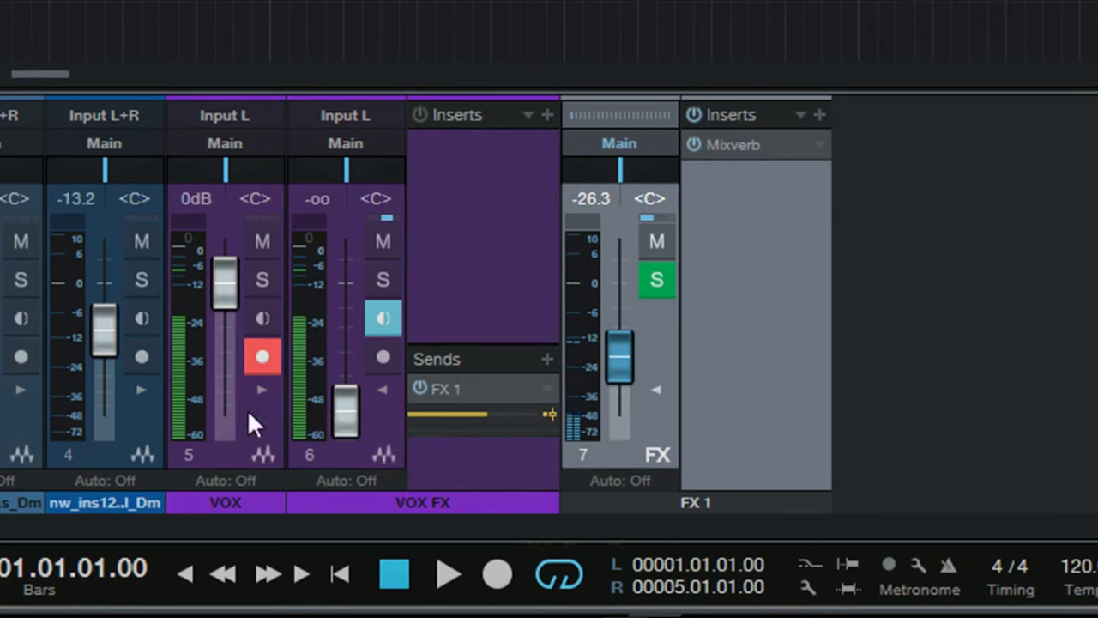
- Briefly nudge the VOX FX fader and raise the FX 1 reverb level to -12.4 dB
drag(341, 403, 364, 438)
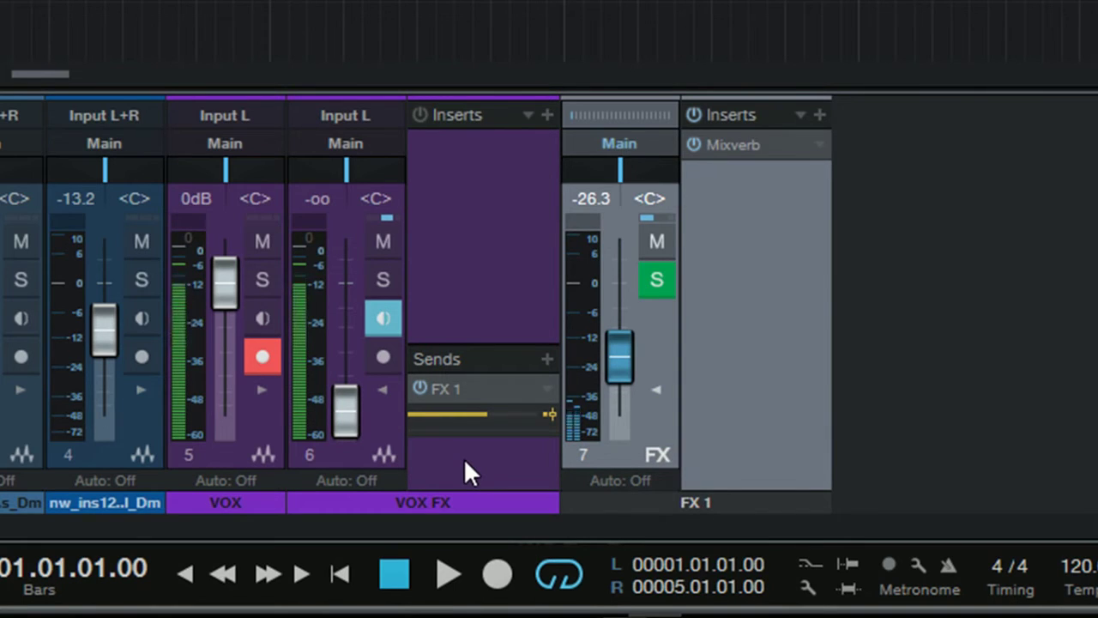
drag(610, 378, 627, 341)
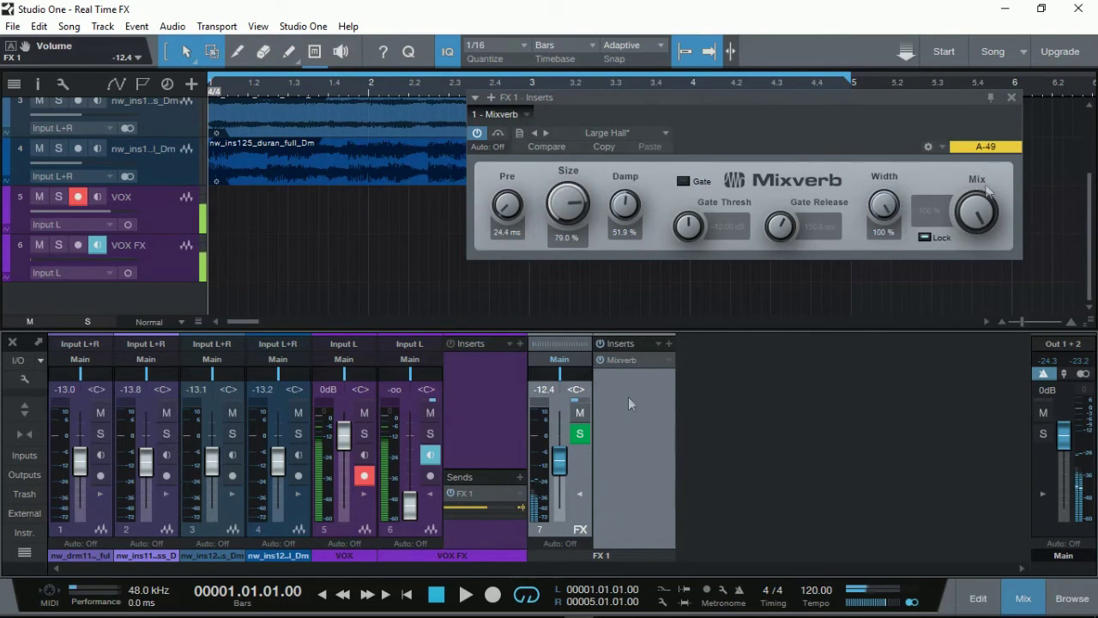
- Close the Mixverb editor, set FX 1 to -19.0 dB, and start recording on VOX
click(1012, 98)
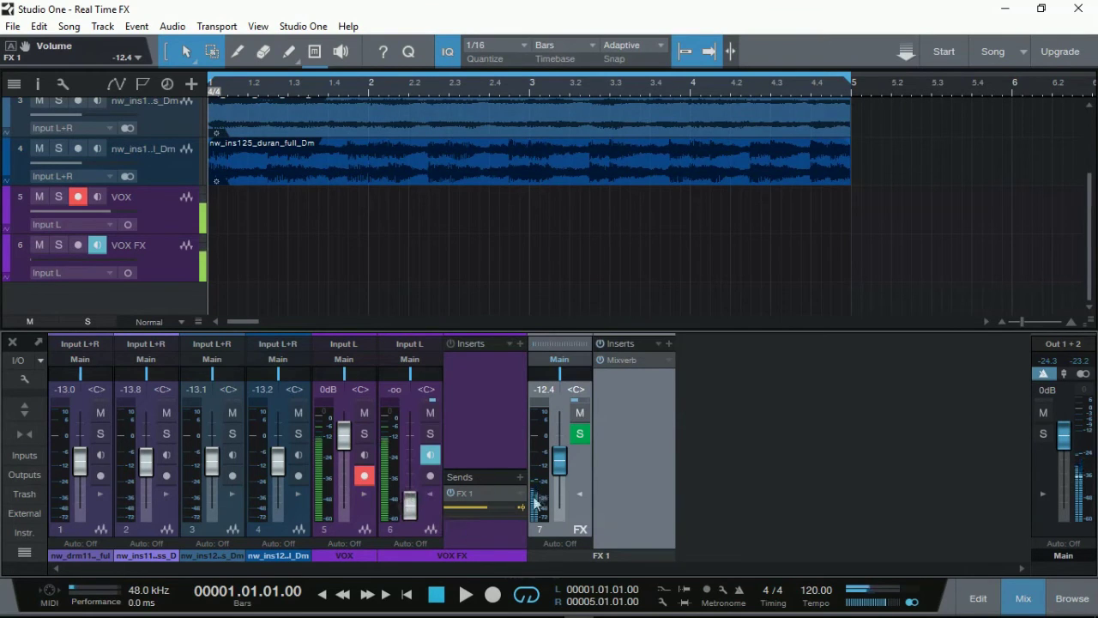
drag(560, 462, 562, 469)
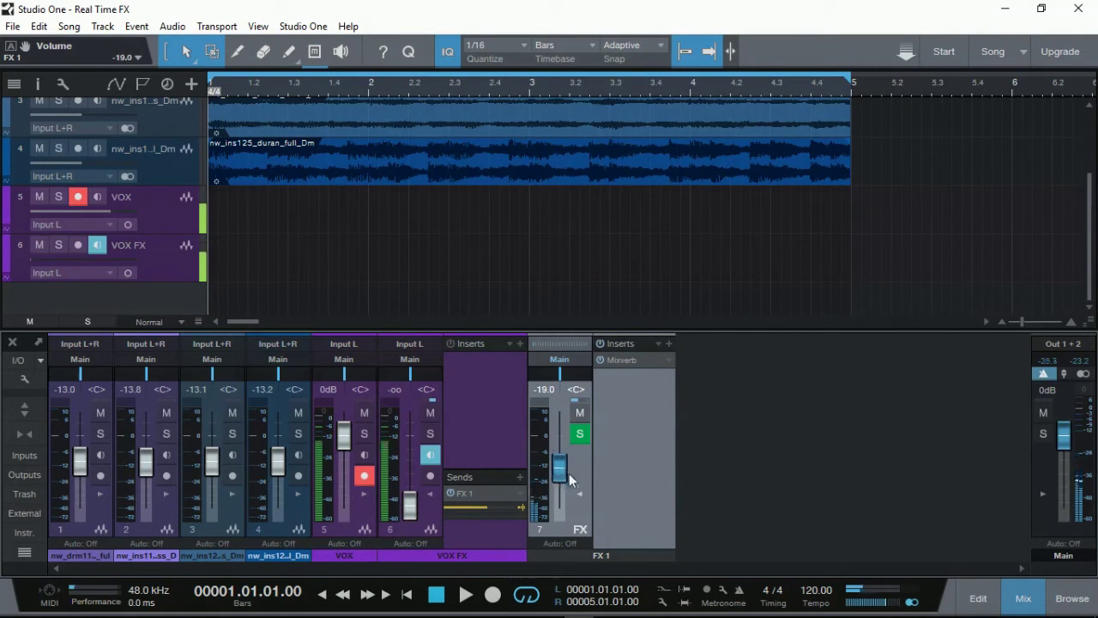
scroll(621, 278, up, 2)
scroll(621, 276, down, 2)
click(492, 595)
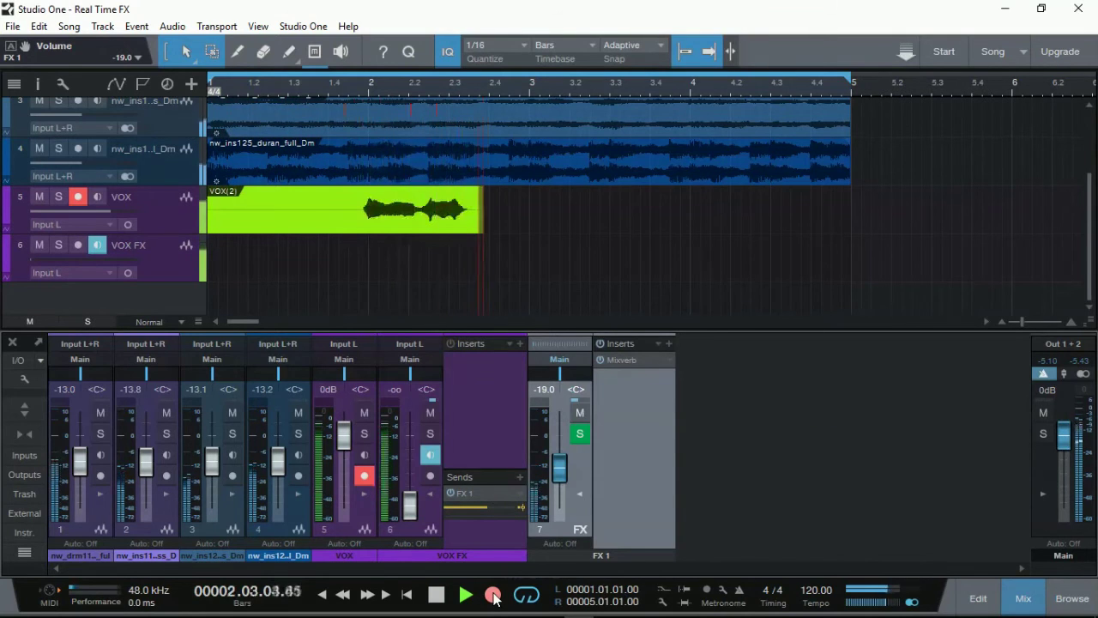
- Finish the VOX(2) take, drop FX 1 to -oo, and play back from near the start
drag(560, 477, 562, 461)
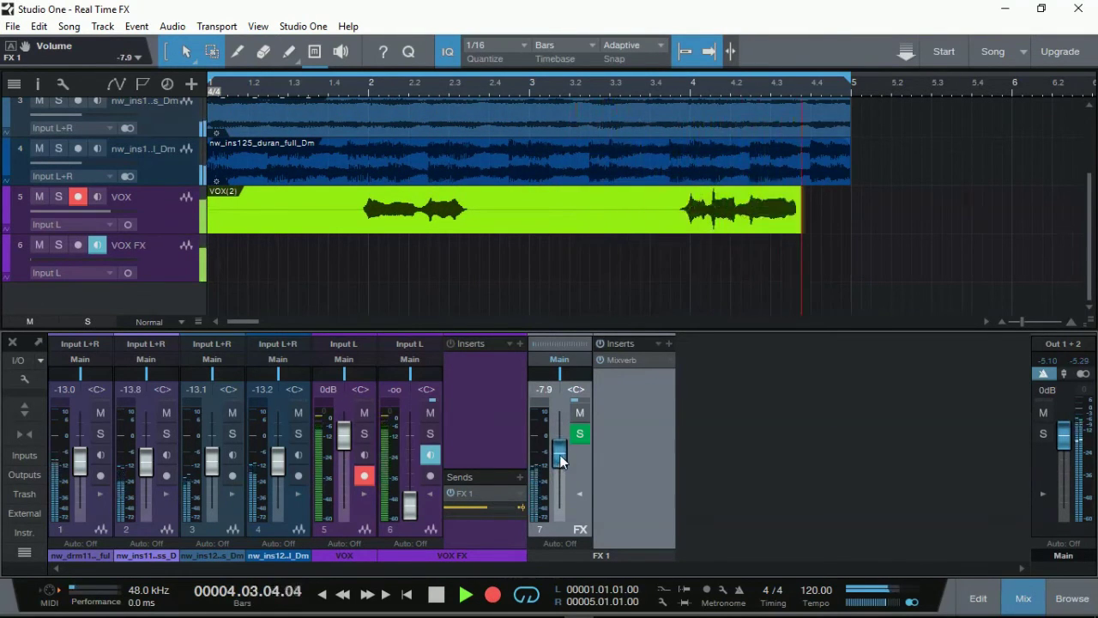
key(space)
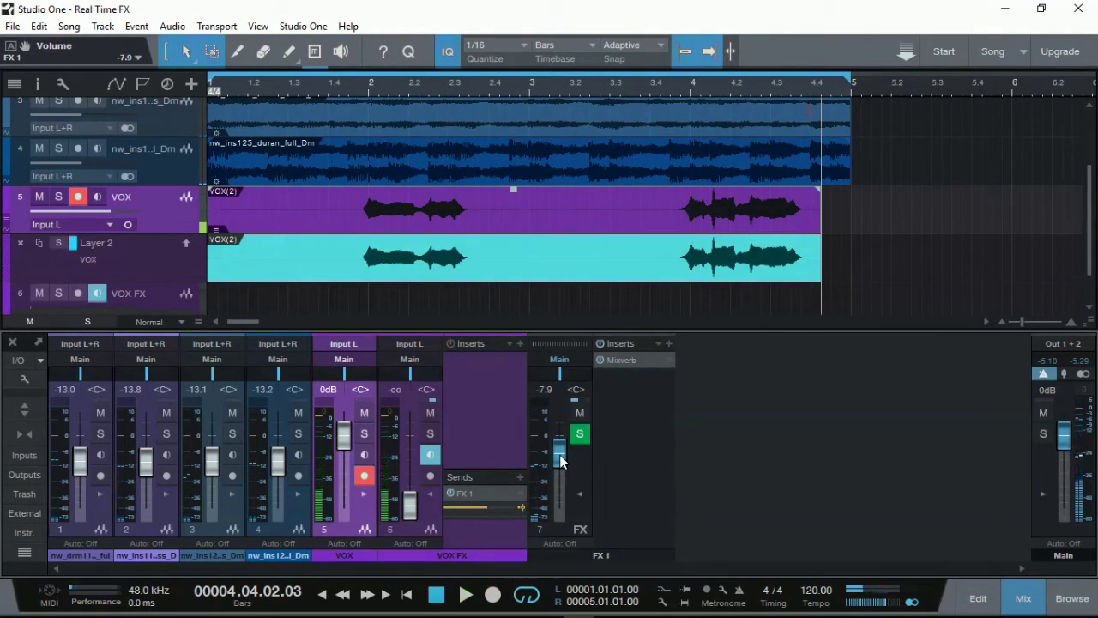
drag(560, 461, 563, 527)
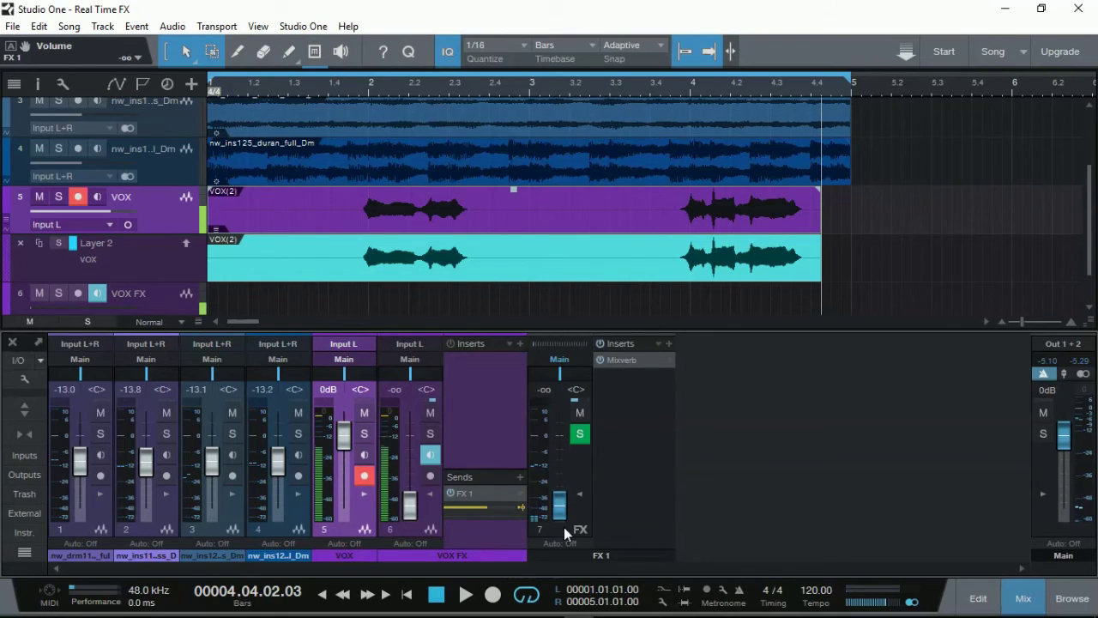
click(306, 83)
key(space)
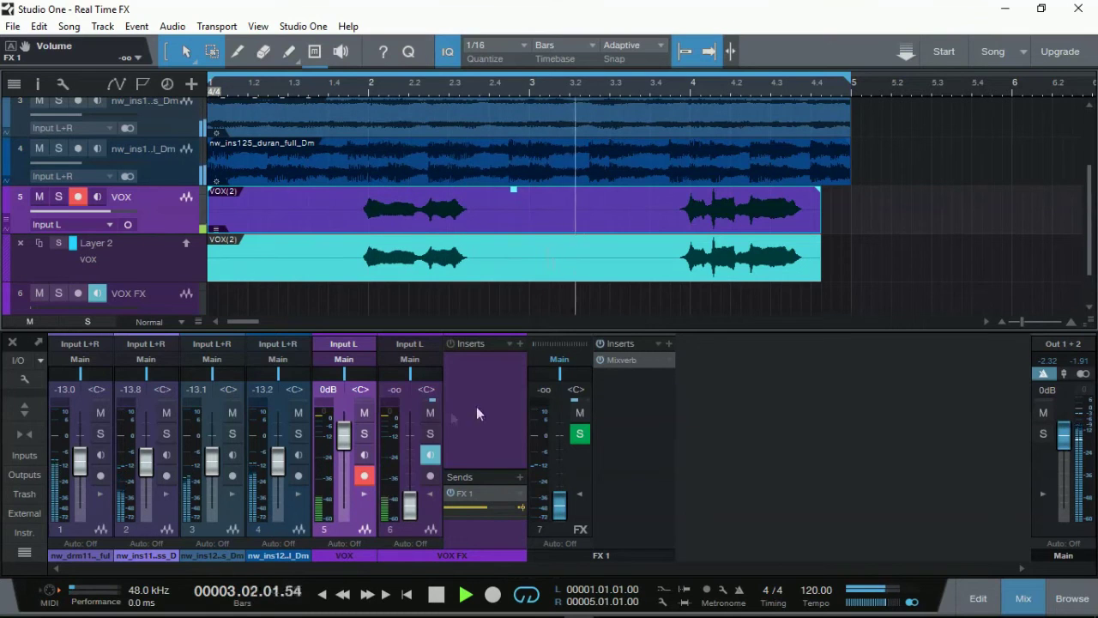
- Solo VOX, stop playback, and expand the VOX strip to reveal its inserts and sends
click(365, 435)
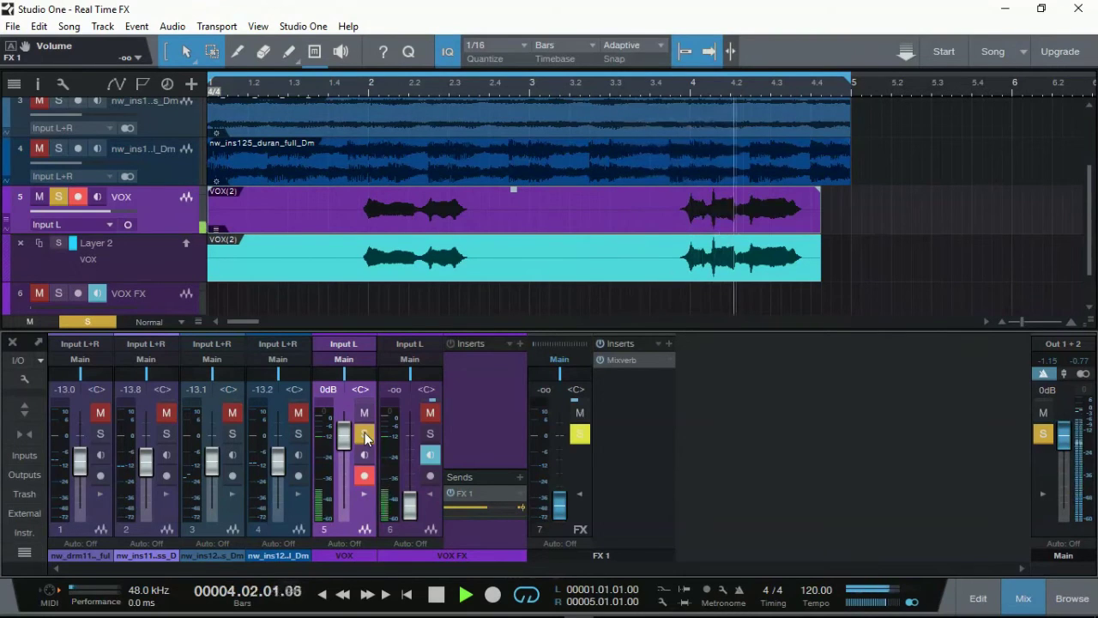
key(space)
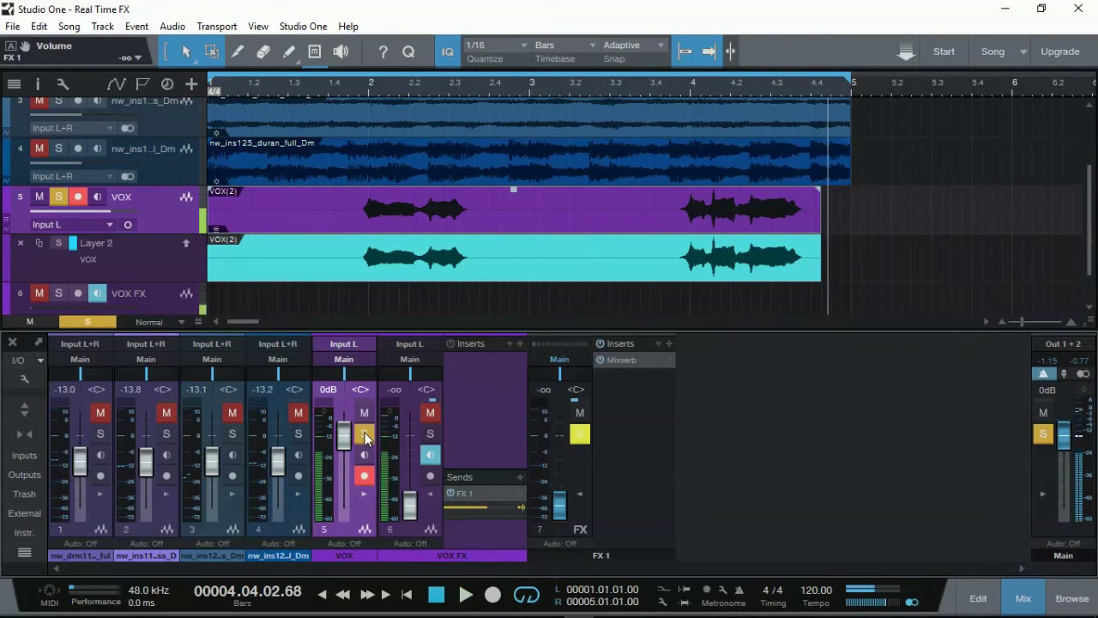
click(365, 497)
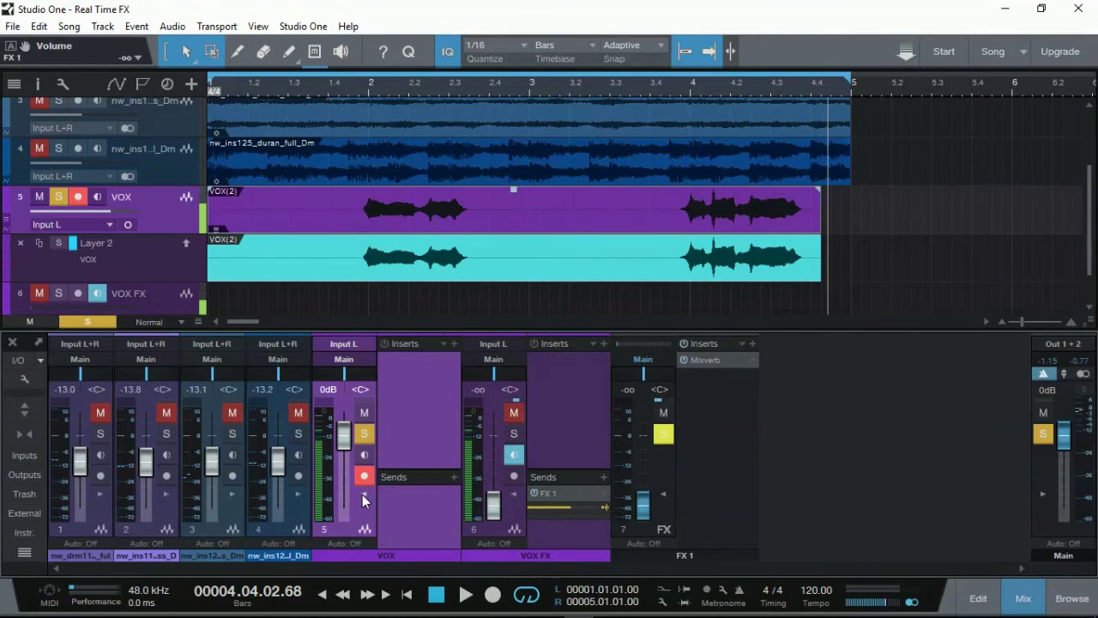
- Add an FX 1 send on VOX and set the FX 1 reverb fader to -12.4 dB while listening
click(454, 477)
click(477, 511)
drag(643, 506, 644, 457)
key(space)
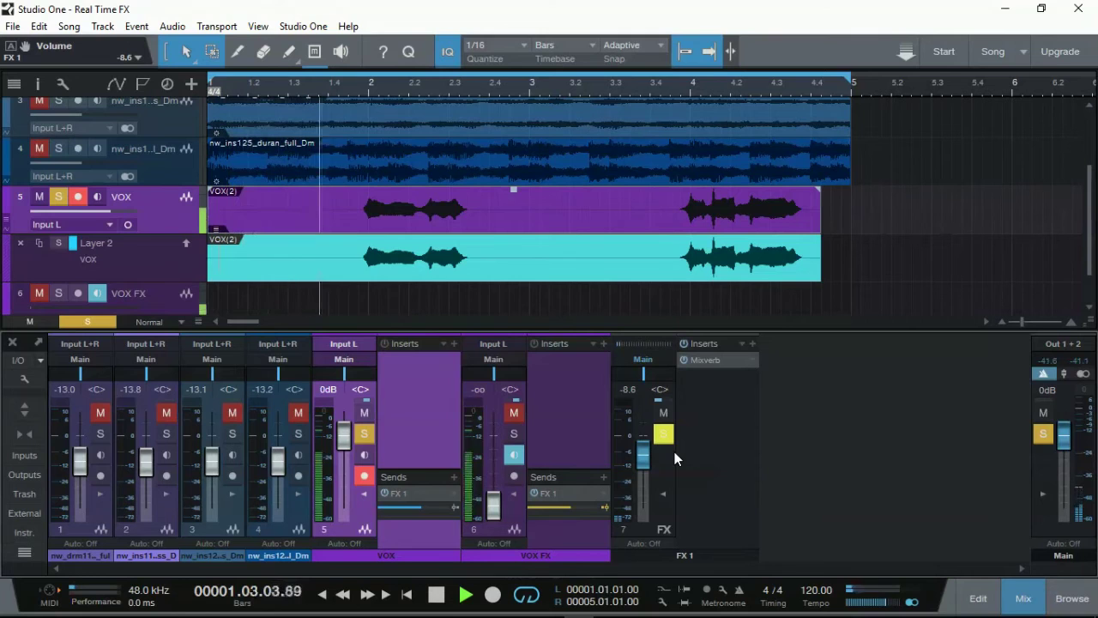
drag(646, 464, 645, 456)
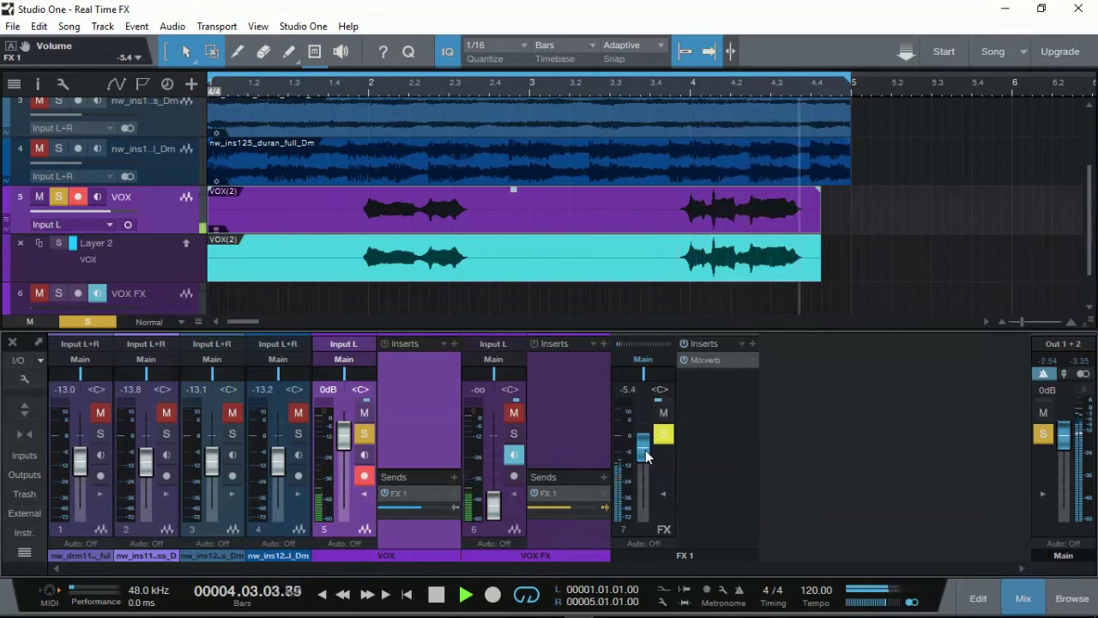
scroll(646, 449, down, 5)
key(space)
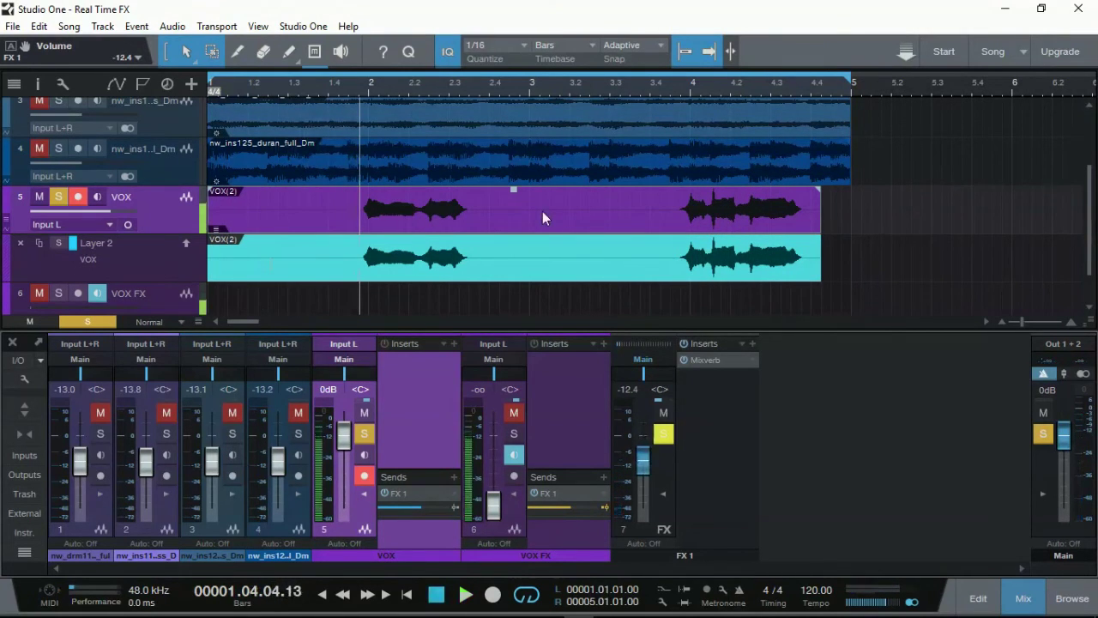